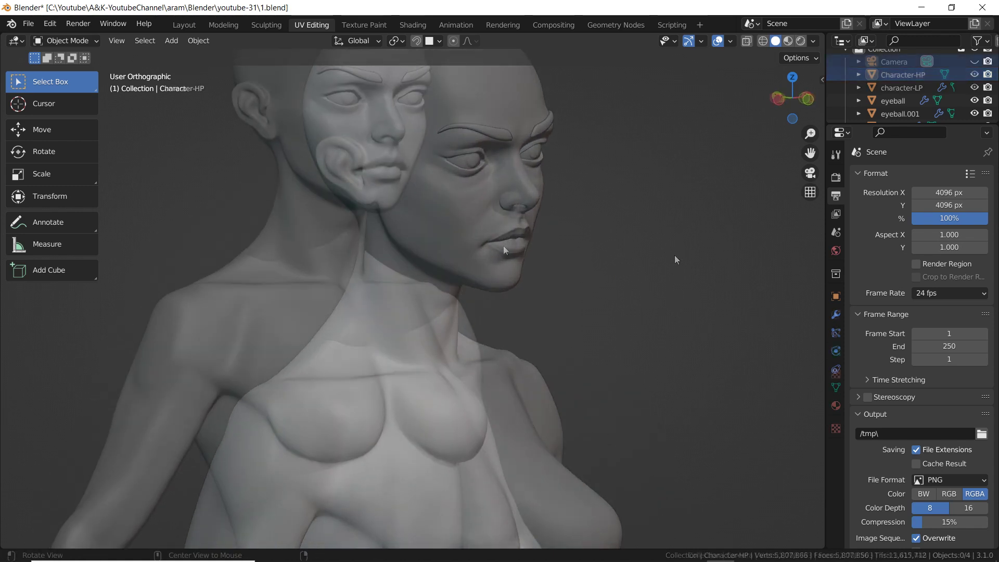
Examine the high-poly Character-HP mesh in Edit Mode, focusing on the dense topology around the face.
middle_click_drag(533, 383, 596, 377)
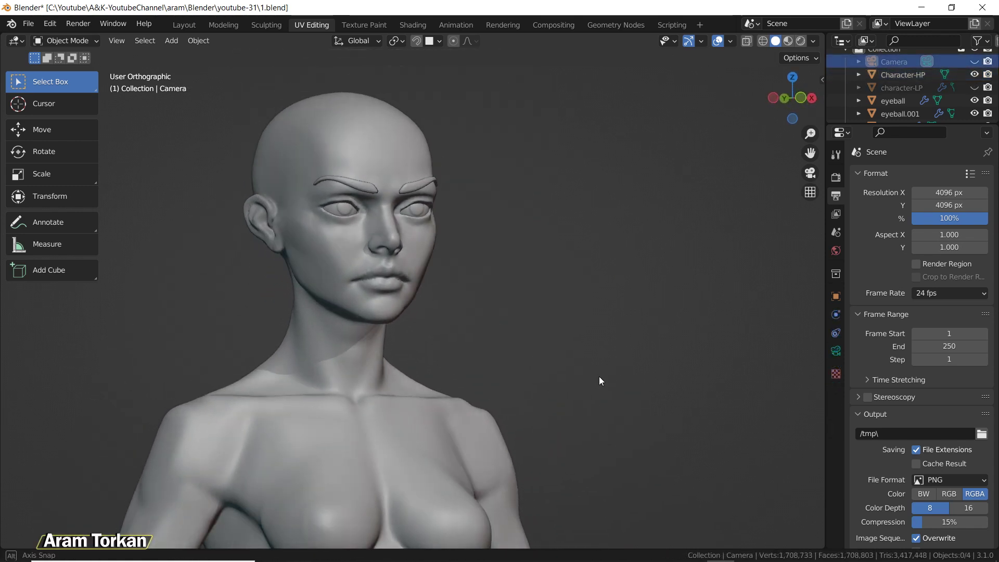
scroll(573, 399, "down", 3)
middle_click_drag(563, 416, 601, 130, "shift")
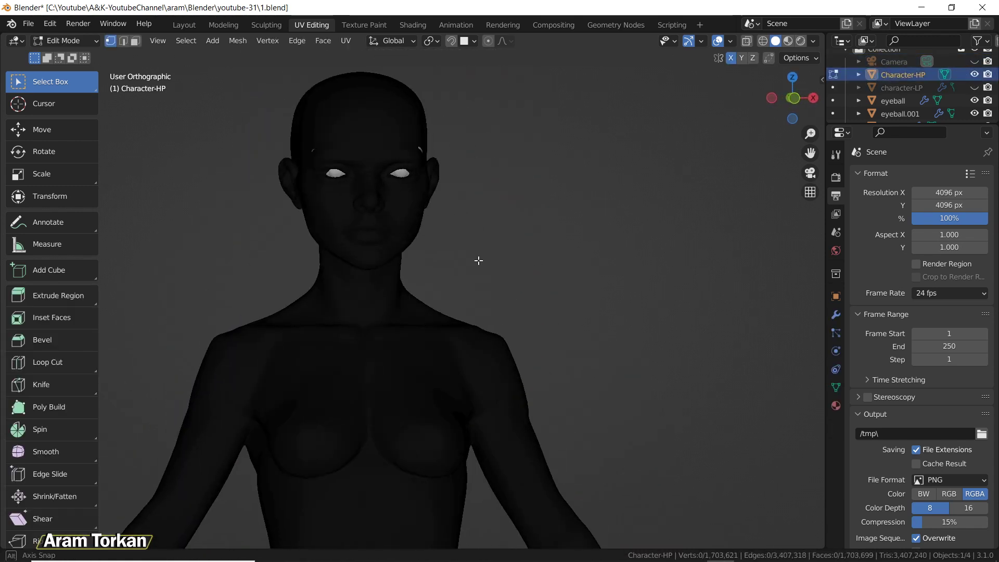
middle_click_drag(475, 260, 623, 388)
scroll(391, 170, "up", 5)
scroll(468, 186, "up", 3)
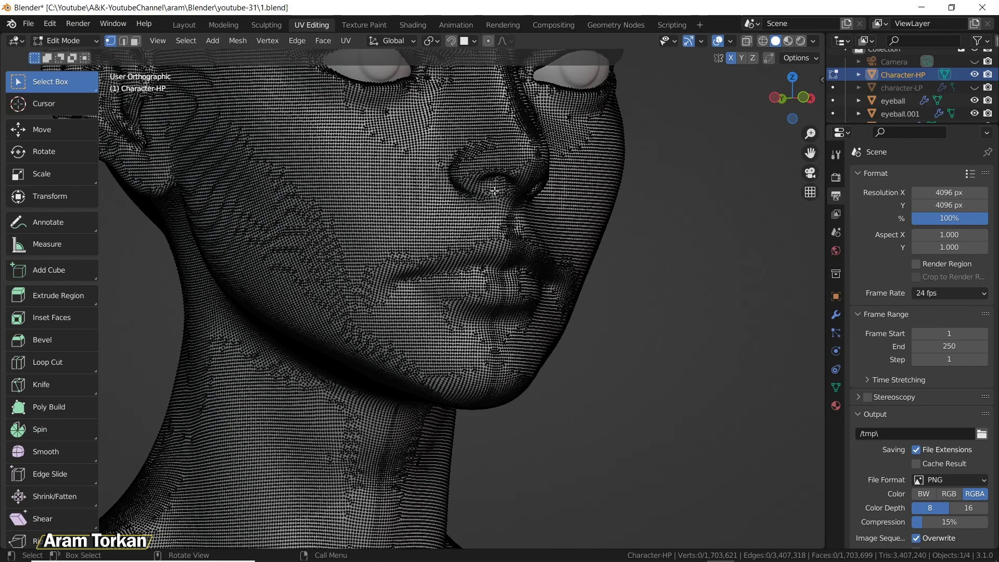
middle_click_drag(676, 224, 674, 329, "shift")
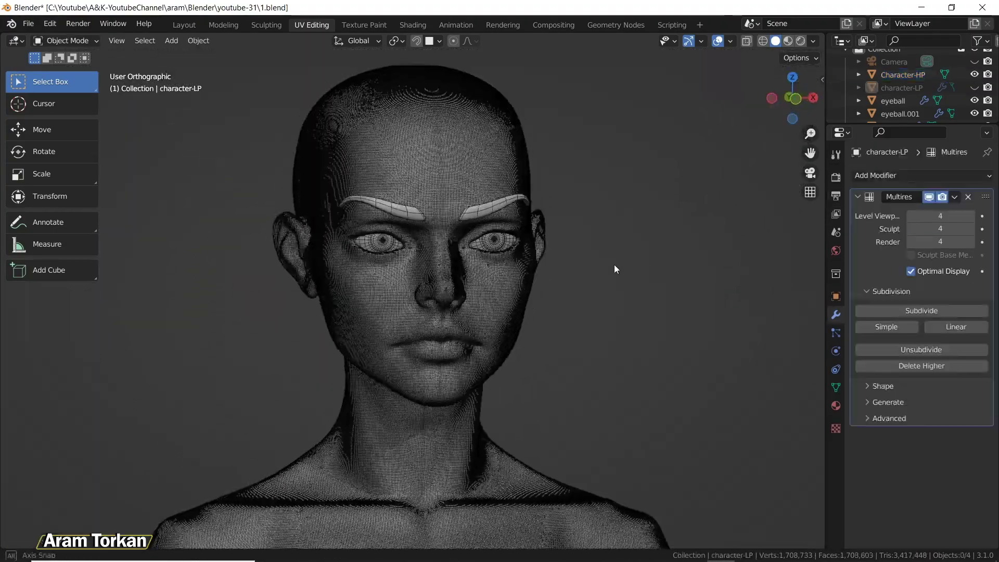
Examine the wireframe overlay of the high-poly Character-HP mesh on the face, torso and limbs.
scroll(481, 343, "up", 6)
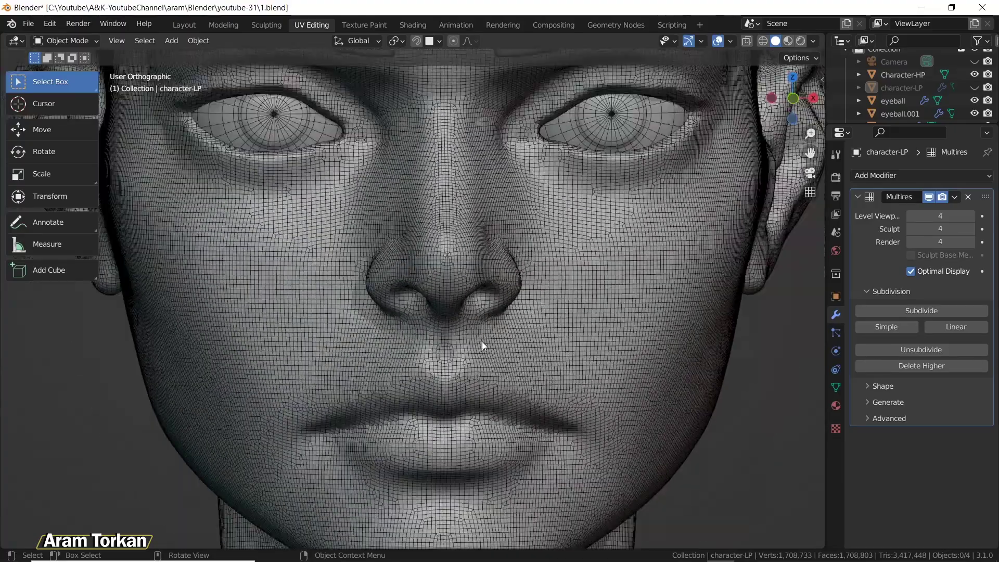
scroll(481, 341, "down", 8)
middle_click_drag(513, 348, 603, 269)
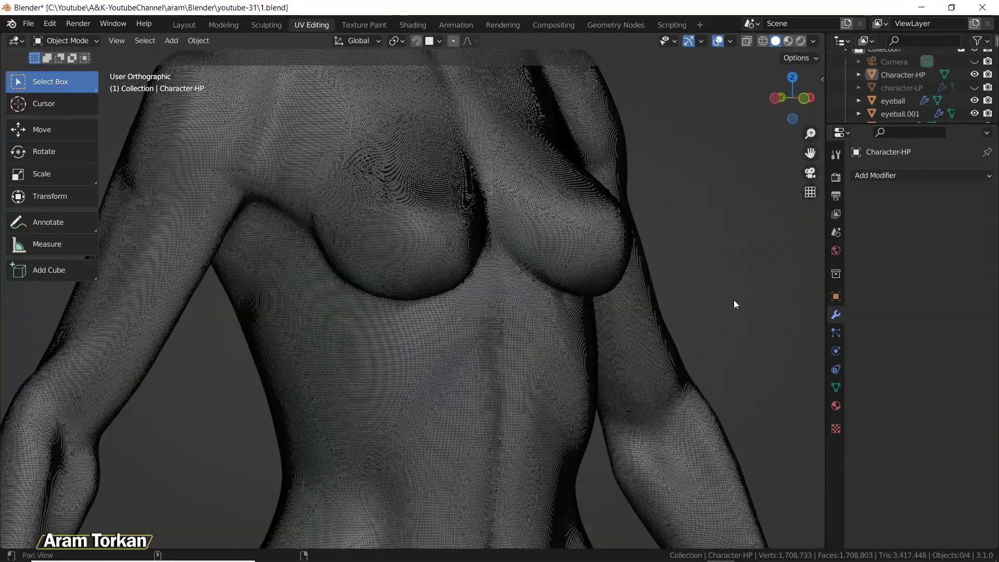
middle_click_drag(734, 300, 569, 334, "shift")
scroll(396, 339, "up", 4)
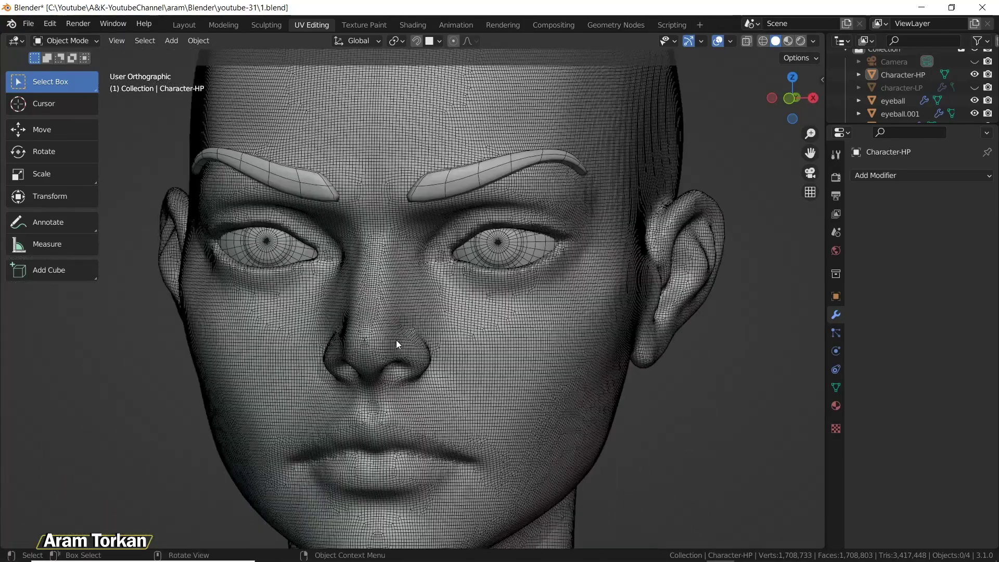
scroll(398, 342, "up", 3)
scroll(399, 342, "down", 8)
scroll(407, 346, "down", 2)
middle_click_drag(476, 351, 495, 360)
scroll(494, 360, "down", 3)
middle_click_drag(556, 326, 572, 63, "shift")
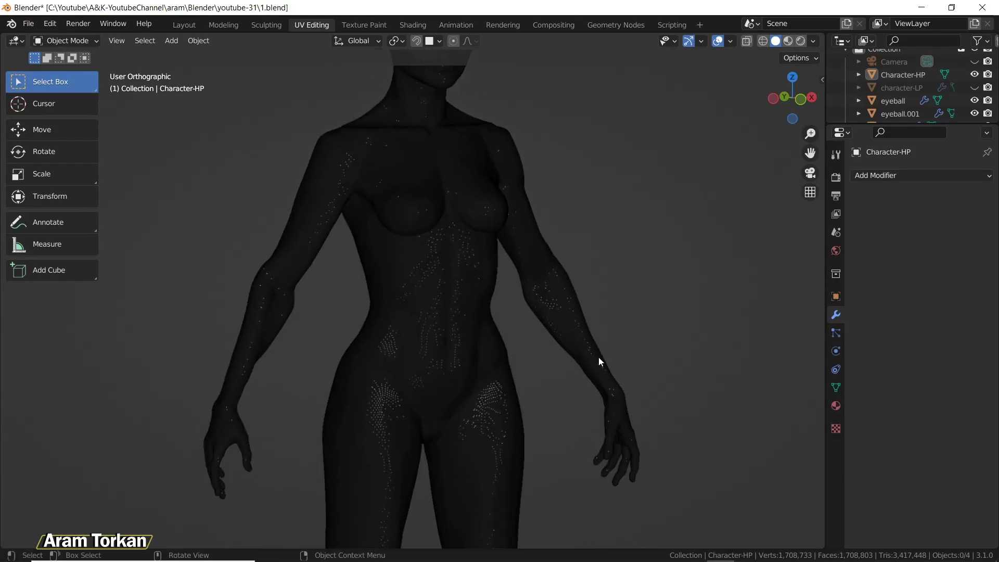
middle_click_drag(599, 362, 597, 107, "shift")
middle_click_drag(602, 212, 613, 317, "shift")
middle_click_drag(614, 317, 576, 267)
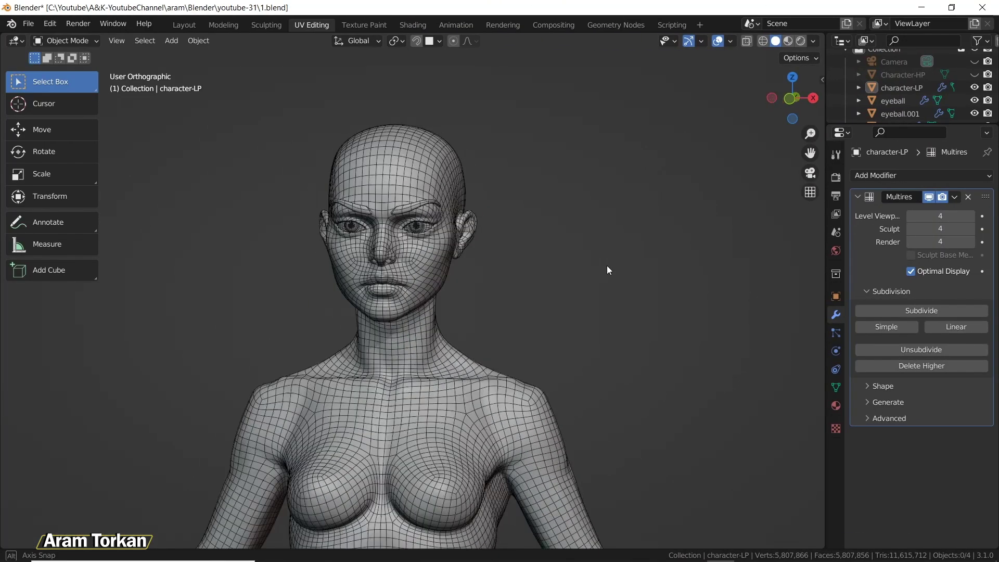
Examine the wireframe of the retopologized character-LP mesh, covering the face, body and limbs.
middle_click_drag(606, 270, 618, 265)
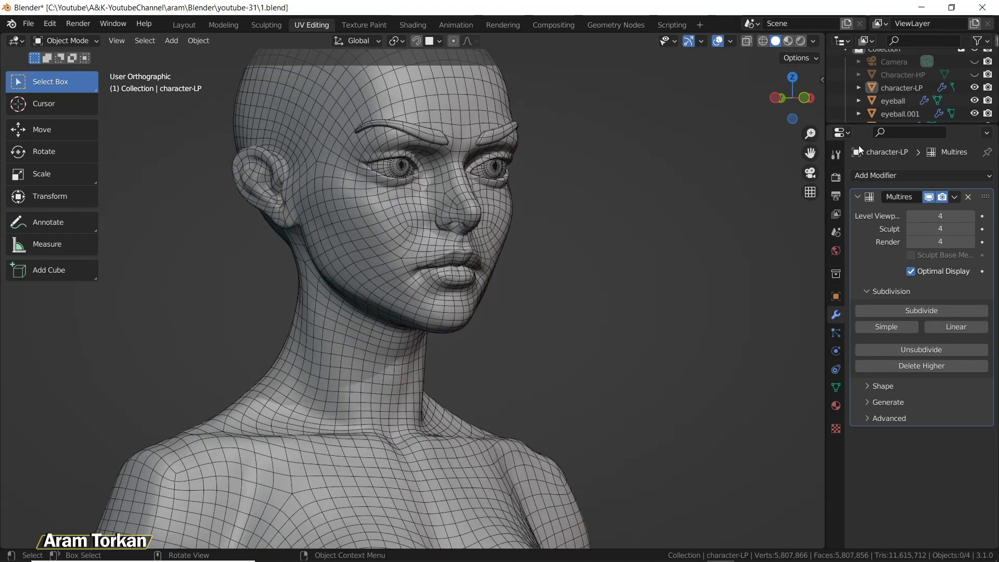
left_click_drag(651, 125, 693, 142, "alt")
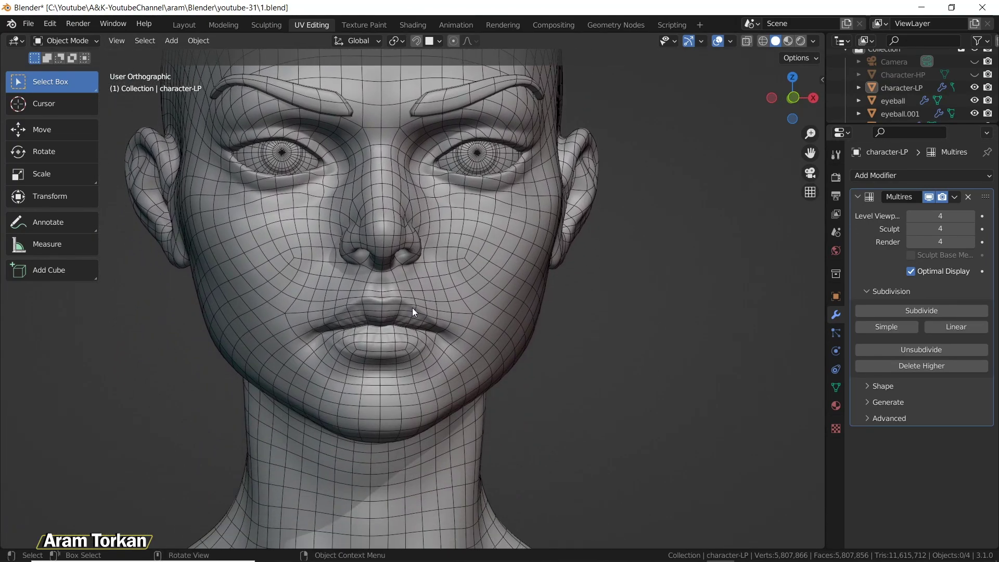
scroll(447, 301, "up", 1)
left_click_drag(556, 357, 656, 346, "alt")
left_click_drag(703, 286, 708, 169, "alt+shift")
left_click_drag(728, 340, 718, 207, "alt")
middle_click_drag(685, 311, 683, 401, "ctrl")
middle_click_drag(688, 359, 703, 151, "shift")
middle_click_drag(654, 325, 685, 57, "shift")
middle_click_drag(667, 420, 696, 507, "shift")
middle_click_drag(667, 261, 667, 419, "shift")
middle_click_drag(671, 104, 697, 488, "shift")
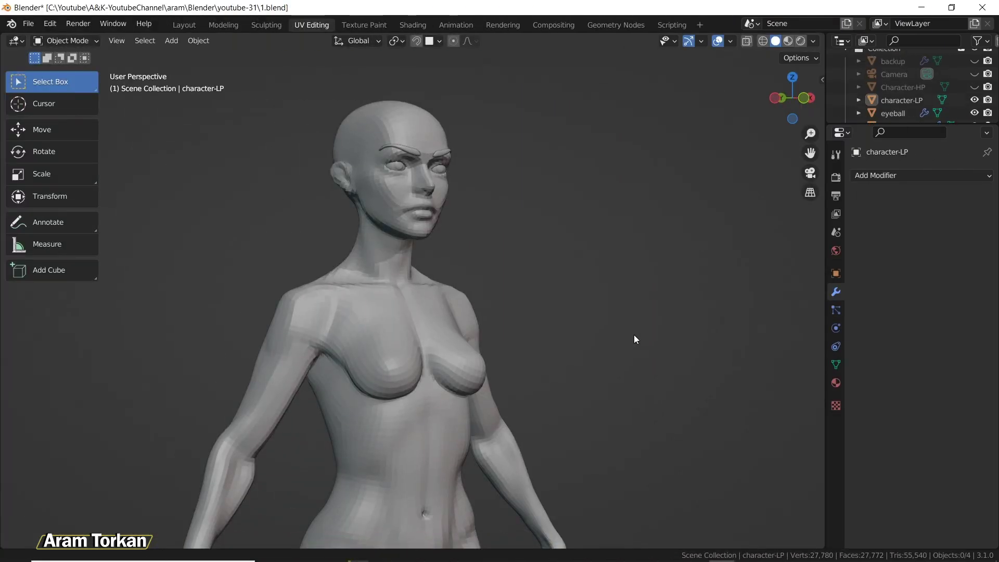
Compare the character-LP and Character-HP meshes around the head and chest, checking each one's topology in Edit Mode.
middle_click_drag(634, 340, 651, 381, "shift")
scroll(532, 223, "up", 2)
middle_click_drag(532, 223, 535, 301, "shift")
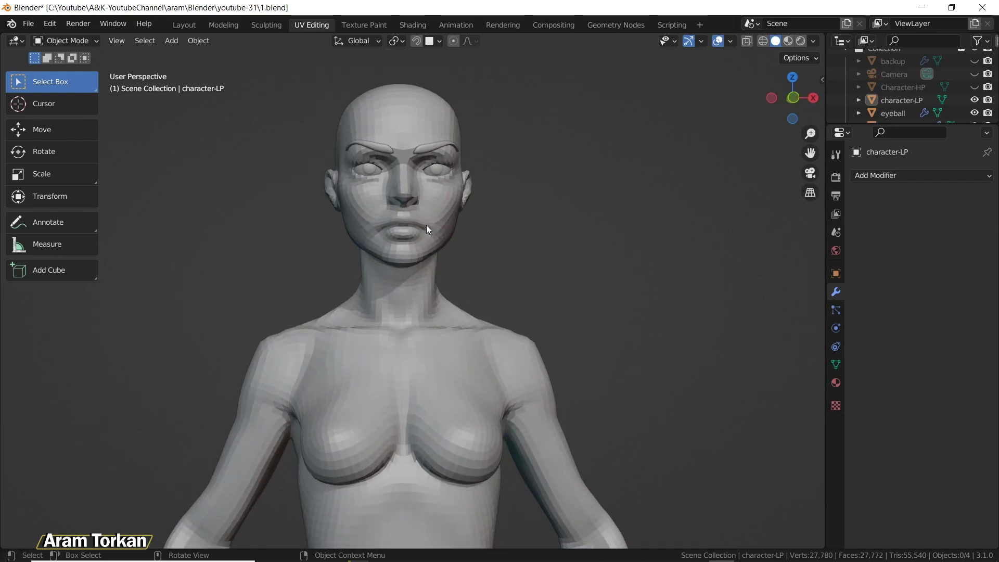
key("Tab")
mouse_move(479, 229)
middle_mouse_down()
mouse_move(528, 247)
mouse_move(779, 232)
mouse_move(453, 236)
mouse_move(486, 241)
mouse_move(493, 264)
mouse_move(517, 263)
mouse_move(459, 245)
mouse_move(482, 248)
middle_mouse_up()
key("Tab")
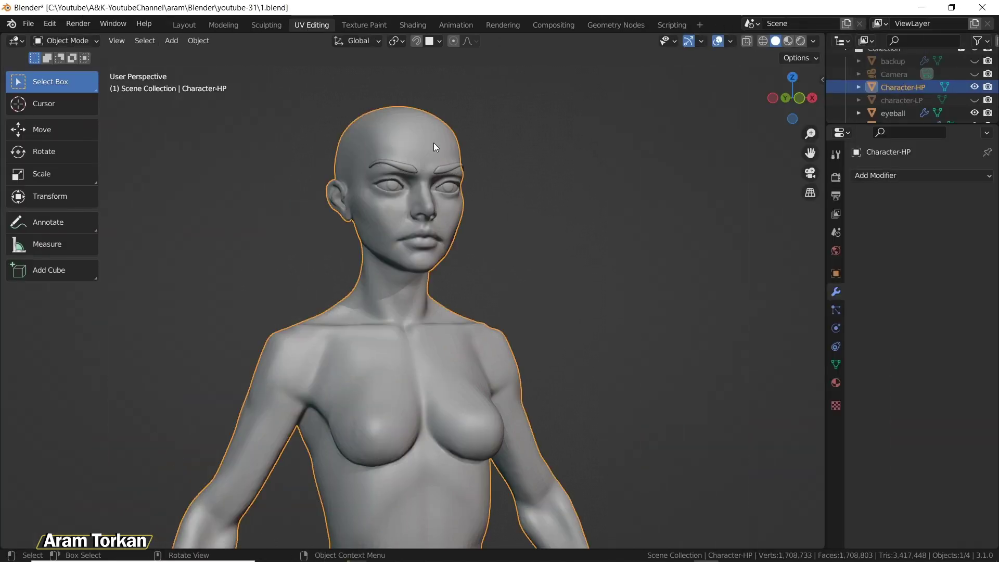
key("Tab")
middle_click_drag(472, 162, 392, 241)
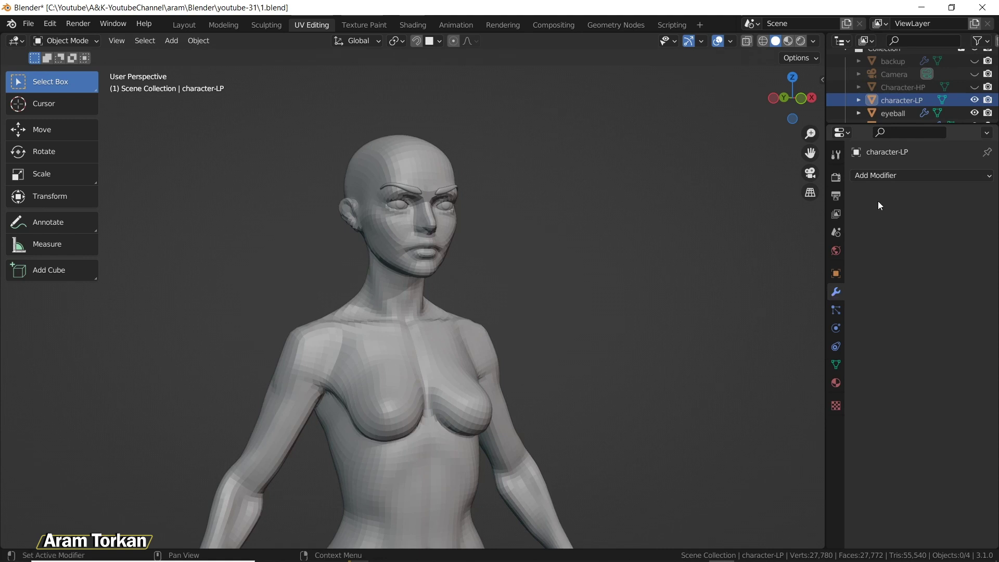
Add a Multiresolution modifier to character-LP and subdivide it to level 4.
left_click(893, 176)
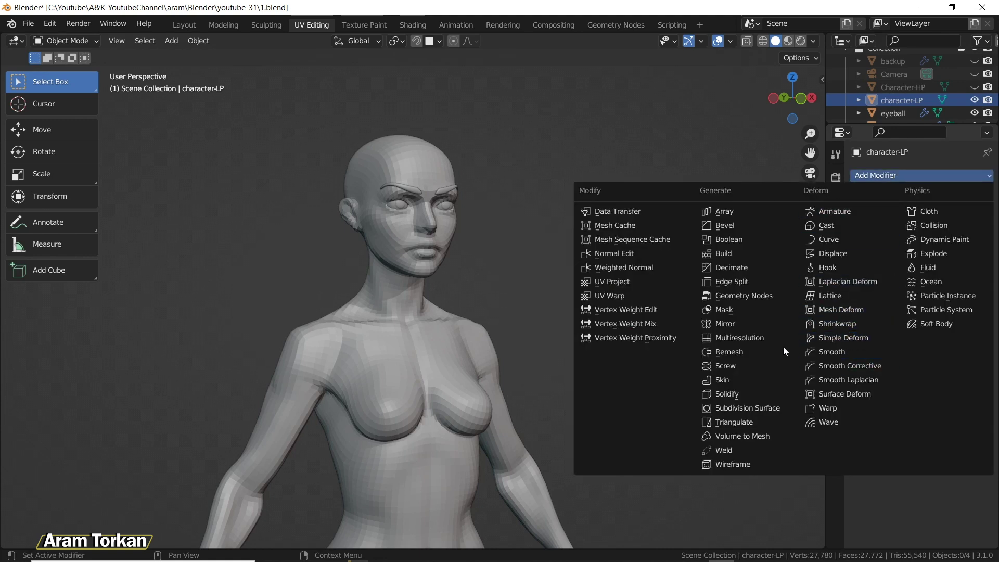
left_click(752, 339)
left_click(929, 312)
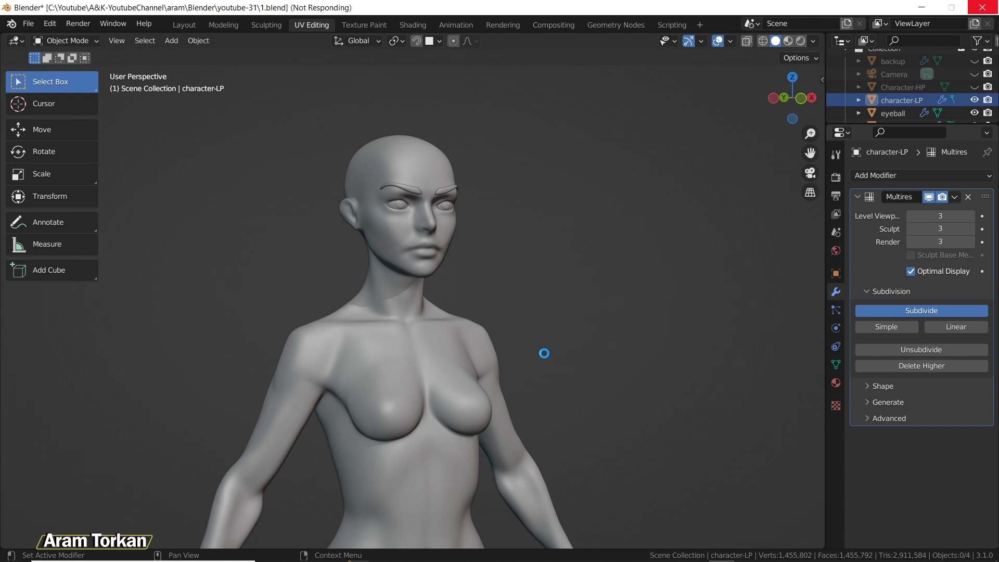
scroll(567, 326, "up", 2)
middle_click_drag(603, 327, 572, 327)
Add a Shrinkwrap modifier to character-LP with Character-HP as its target.
left_click(904, 175)
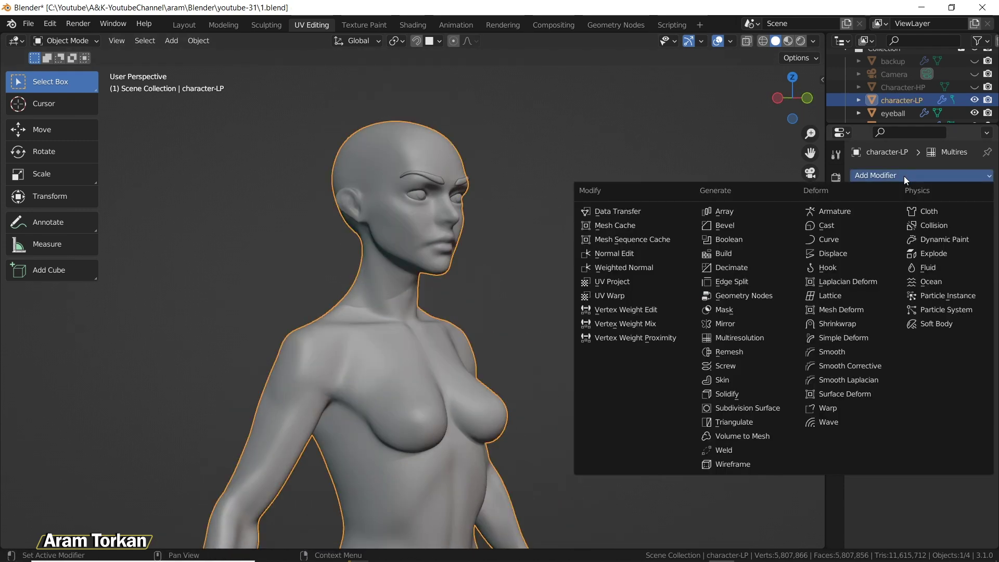
left_click(837, 324)
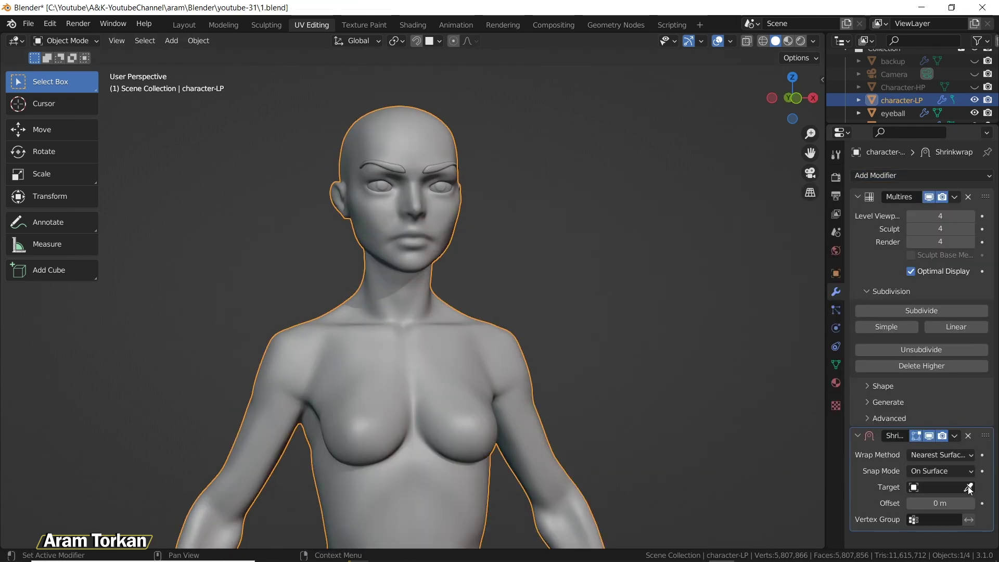
left_click(969, 487)
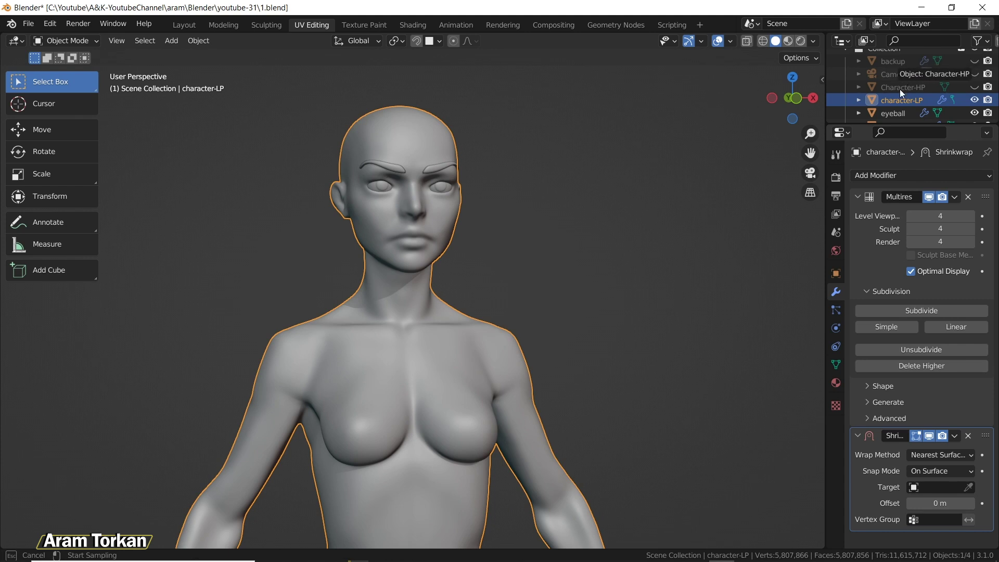
left_click(469, 365)
middle_click_drag(472, 364, 536, 349)
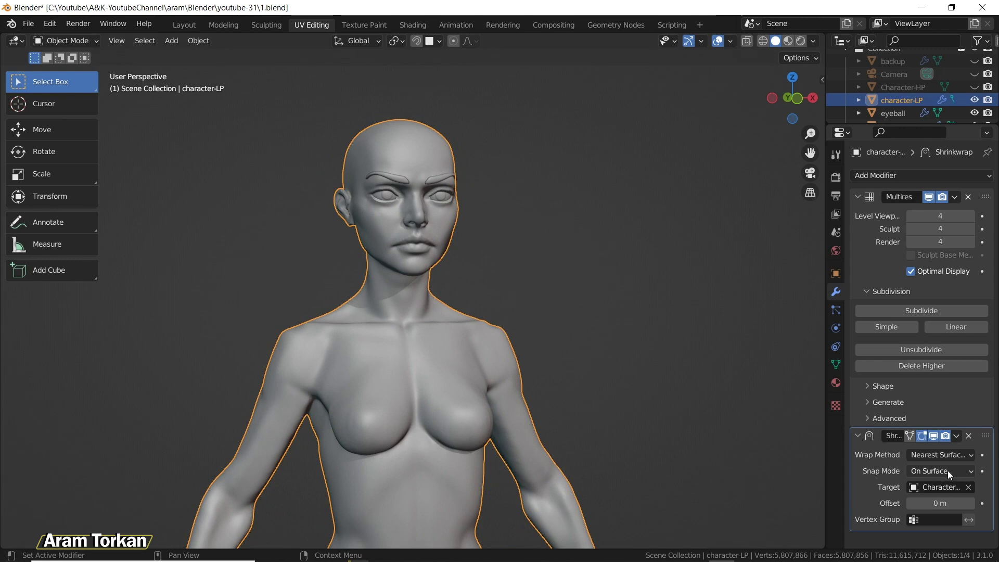
Set the Shrinkwrap wrap method to Project with the Negative direction enabled, and check the projected body.
left_click(956, 455)
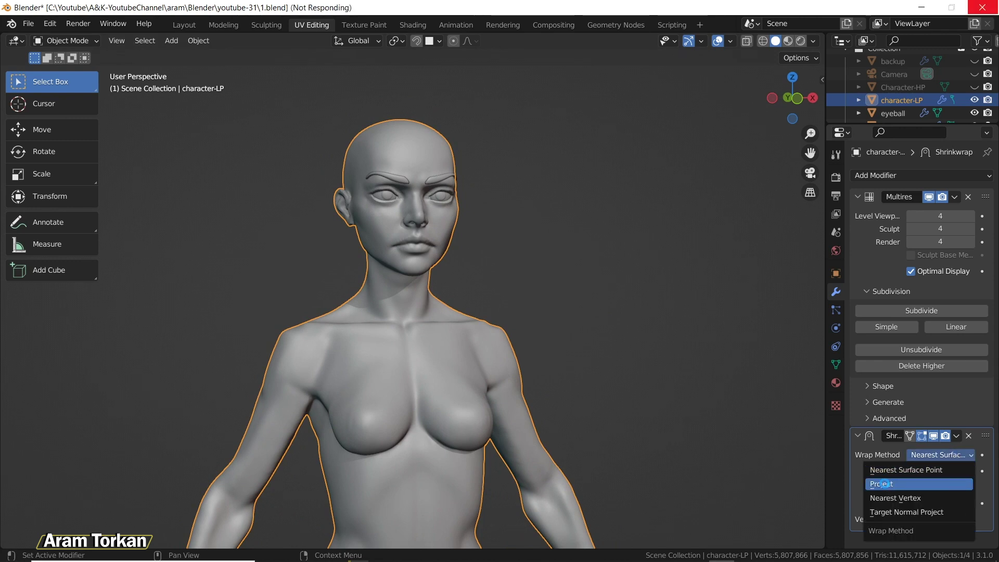
left_click(884, 484)
scroll(987, 414, "down", 5)
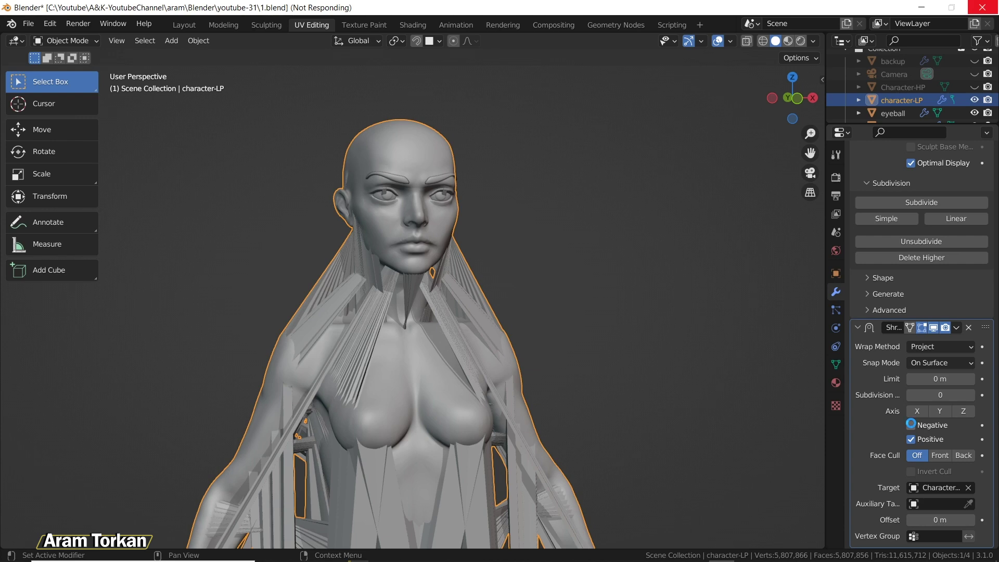
middle_click_drag(626, 370, 580, 371)
scroll(542, 373, "down", 5)
middle_click_drag(519, 424, 692, 420)
scroll(415, 388, "up", 4)
scroll(493, 356, "up", 2)
mouse_move(492, 356)
middle_mouse_down()
mouse_move(658, 350)
mouse_move(368, 361)
mouse_move(500, 285)
mouse_move(465, 311)
middle_mouse_up()
scroll(547, 325, "up", 2)
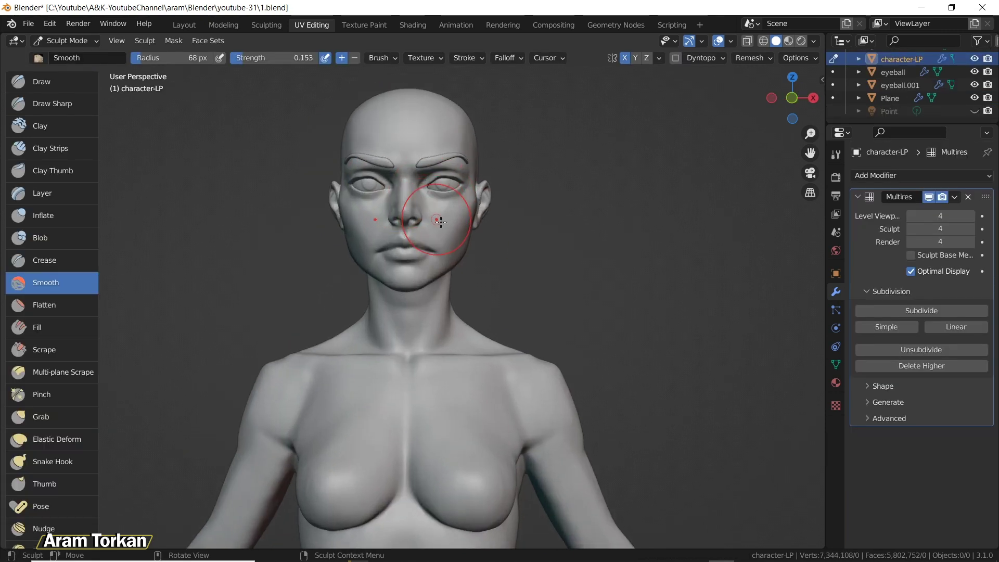
Inspect the projected details on character-LP's head in Sculpt Mode and its base topology in Edit Mode.
middle_click_drag(441, 222, 479, 239)
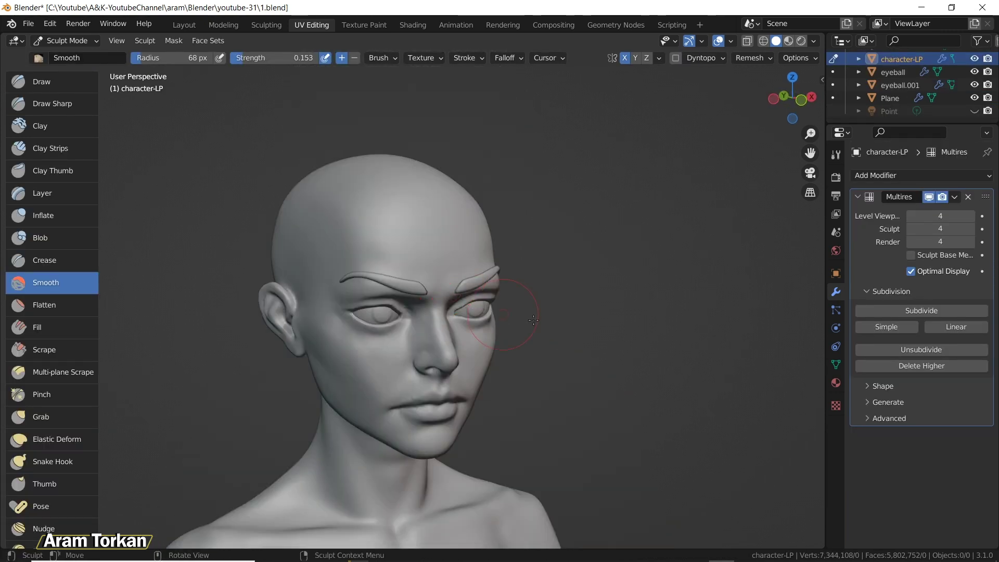
middle_click_drag(458, 312, 437, 365)
scroll(437, 364, "up", 1)
scroll(448, 365, "up", 5)
scroll(513, 370, "down", 5)
left_click_drag(595, 367, 568, 388, "alt")
scroll(565, 372, "down", 4)
scroll(536, 400, "down", 3)
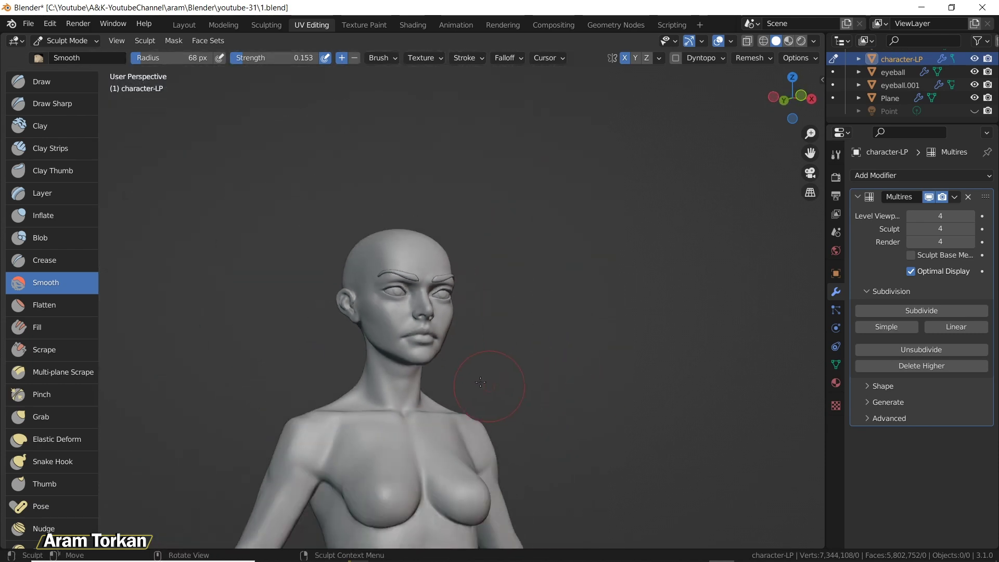
key("Tab")
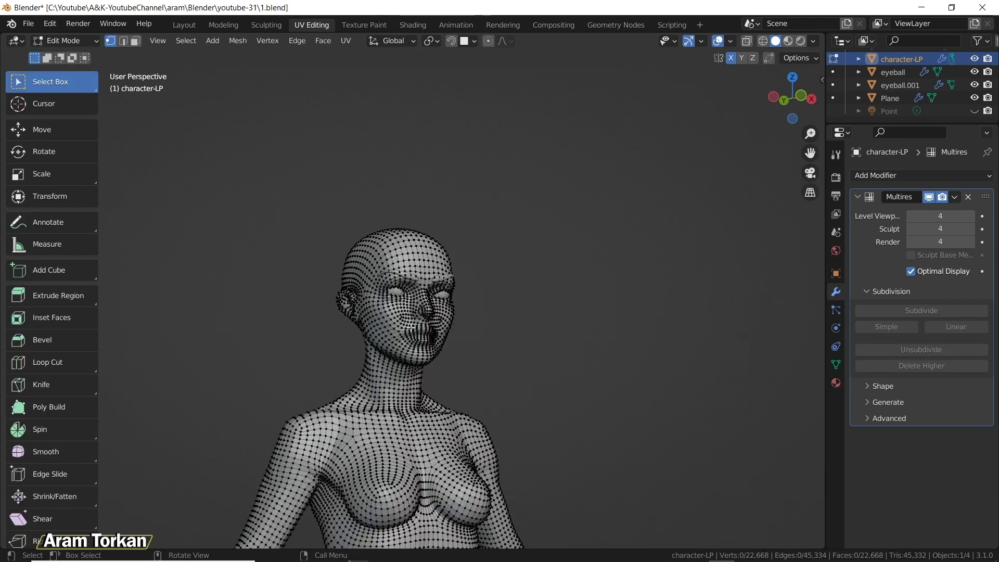
scroll(414, 333, "up", 6)
mouse_move(588, 357)
middle_mouse_down()
mouse_move(596, 359)
mouse_move(484, 373)
mouse_move(542, 267)
mouse_move(611, 281)
mouse_move(597, 281)
middle_mouse_up()
scroll(484, 374, "down", 4)
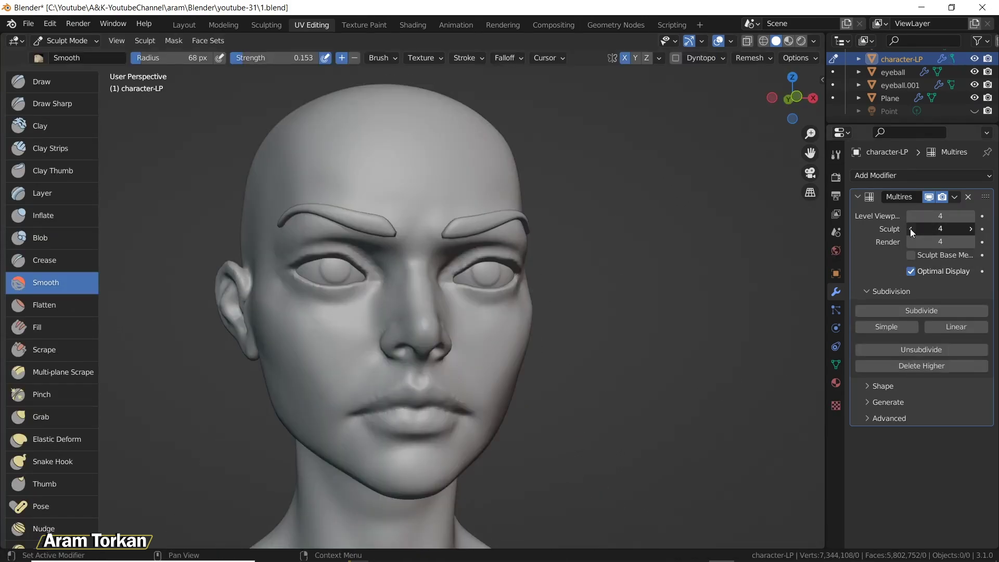
Lower the Multires sculpt level to 0 to check the base shape, and raise it to 2.
left_click(910, 229)
left_click(910, 229)
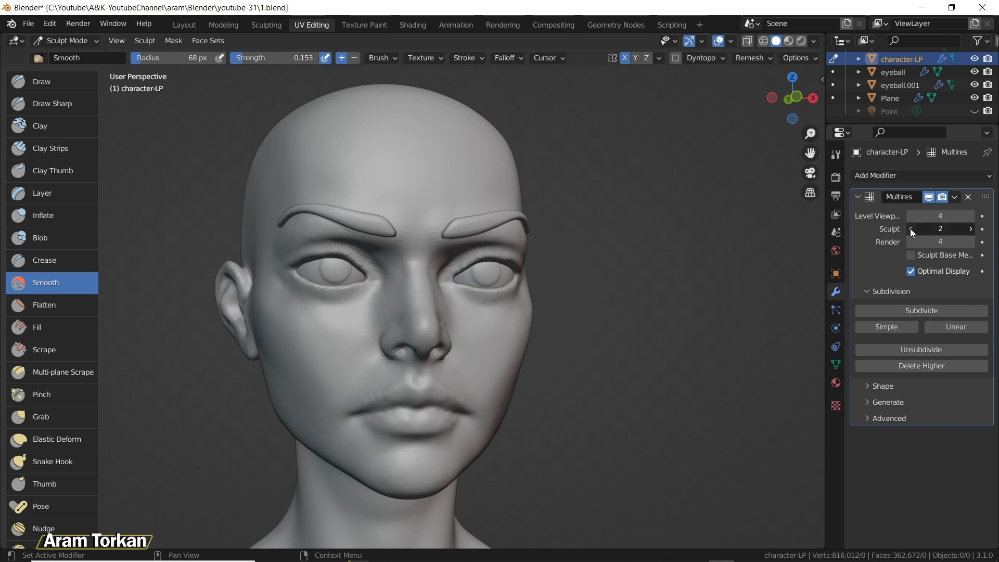
left_click(910, 229)
left_click(910, 229)
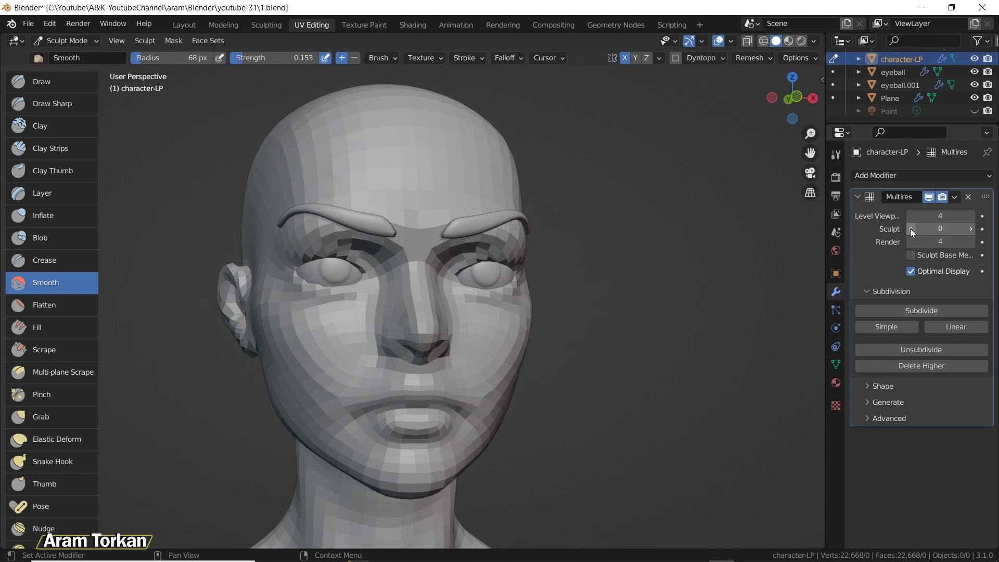
left_click(970, 229)
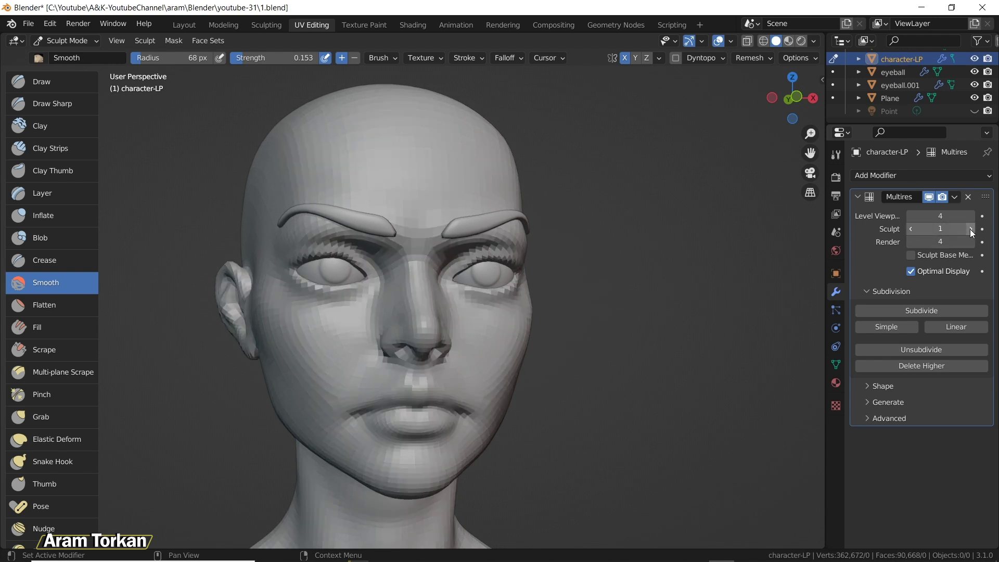
left_click(970, 229)
mouse_move(513, 346)
middle_mouse_down()
mouse_move(588, 349)
mouse_move(512, 359)
middle_mouse_up()
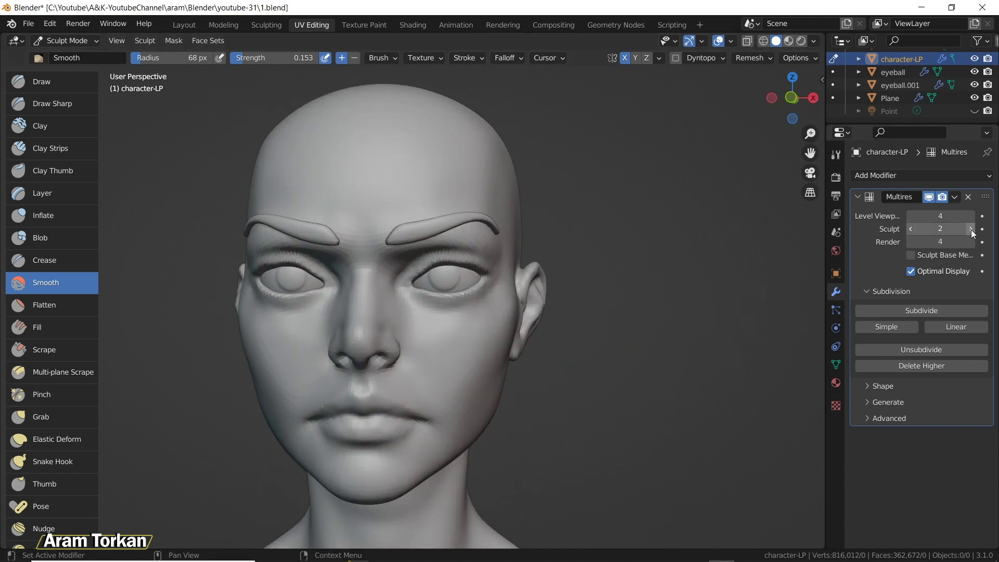
Adjust the jaw and chin shape of character-LP with the Grab brush at Multires sculpt level 2.
key("g")
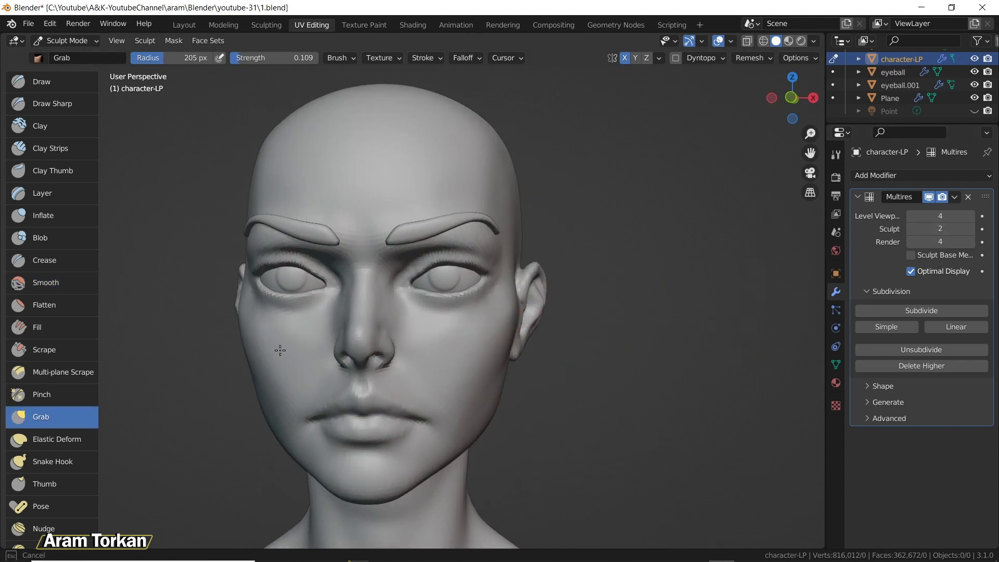
scroll(401, 374, "down", 3)
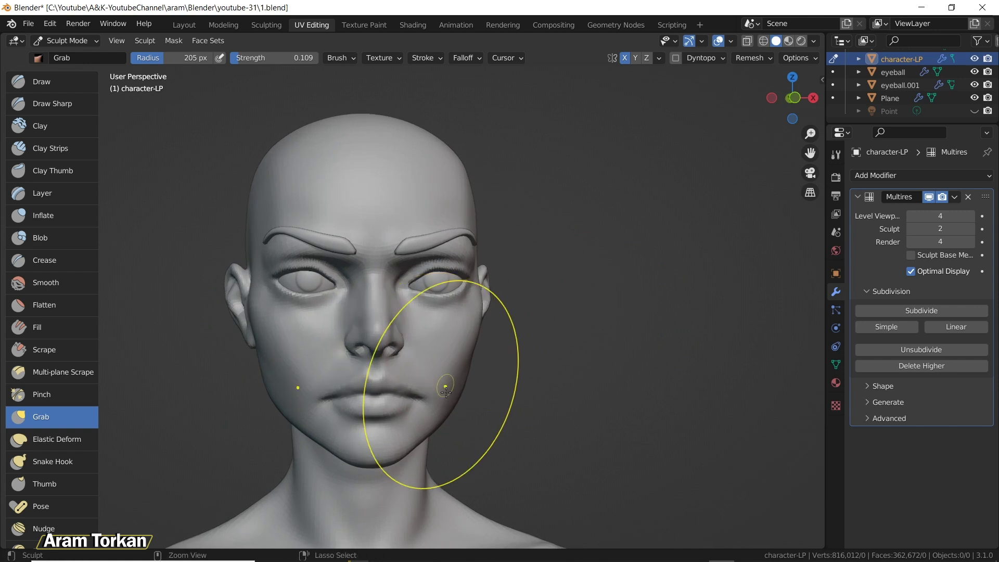
left_click_drag(409, 448, 413, 441)
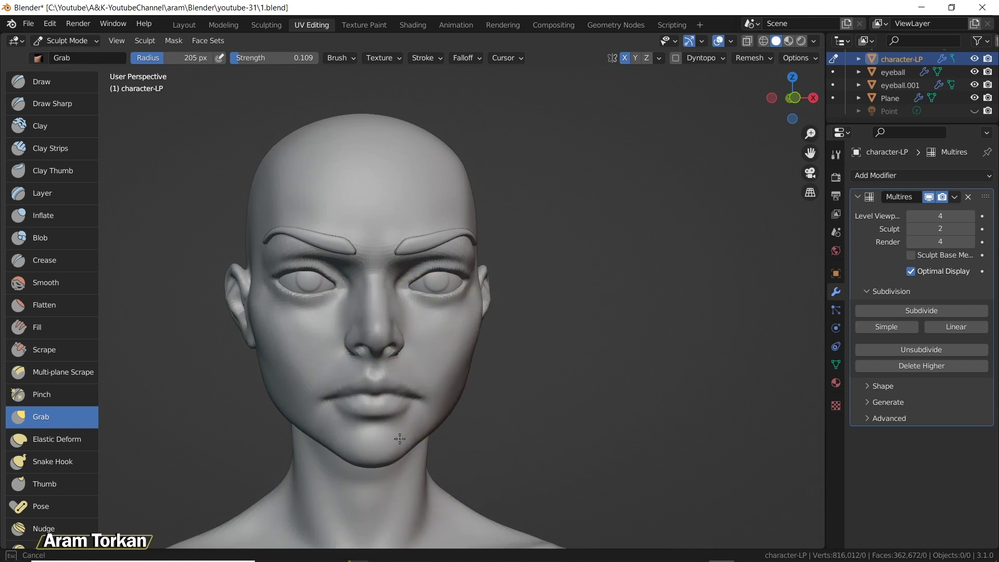
scroll(431, 427, "down", 2)
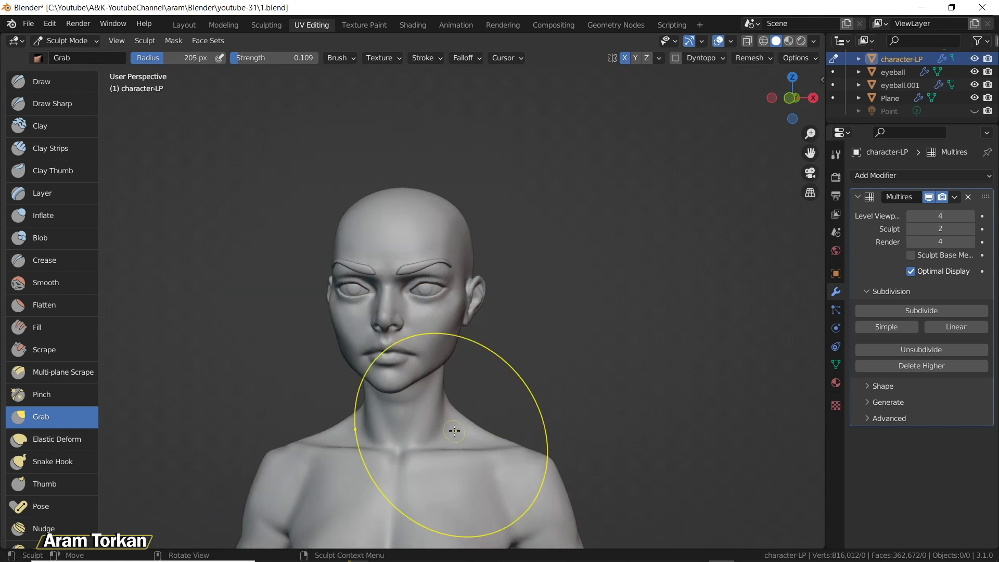
Raise the Multires sculpt level of character-LP to 4.
key("Page_Up")
scroll(548, 361, "up", 5)
mouse_move(541, 369)
middle_mouse_down()
mouse_move(492, 360)
mouse_move(536, 360)
mouse_move(484, 358)
middle_mouse_up()
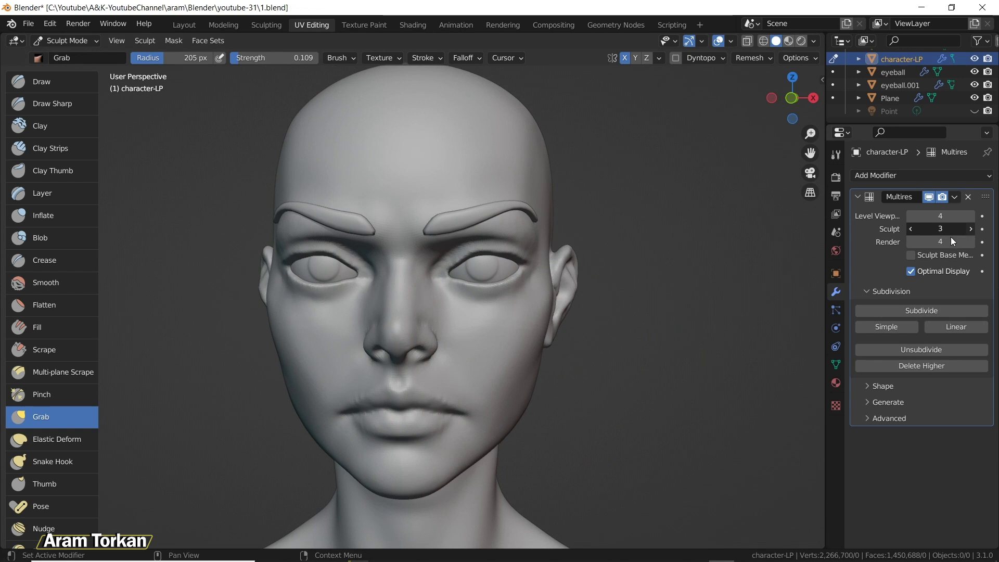
key("Page_Up")
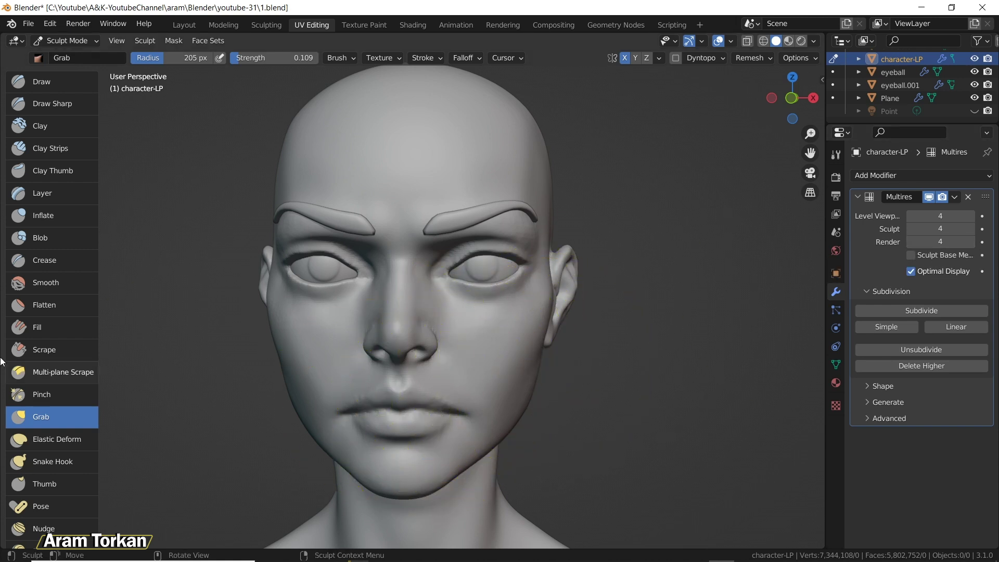
Smooth the face with the Smooth brush and sharpen the eyelid contours with the Draw Sharp brush.
left_click(52, 283)
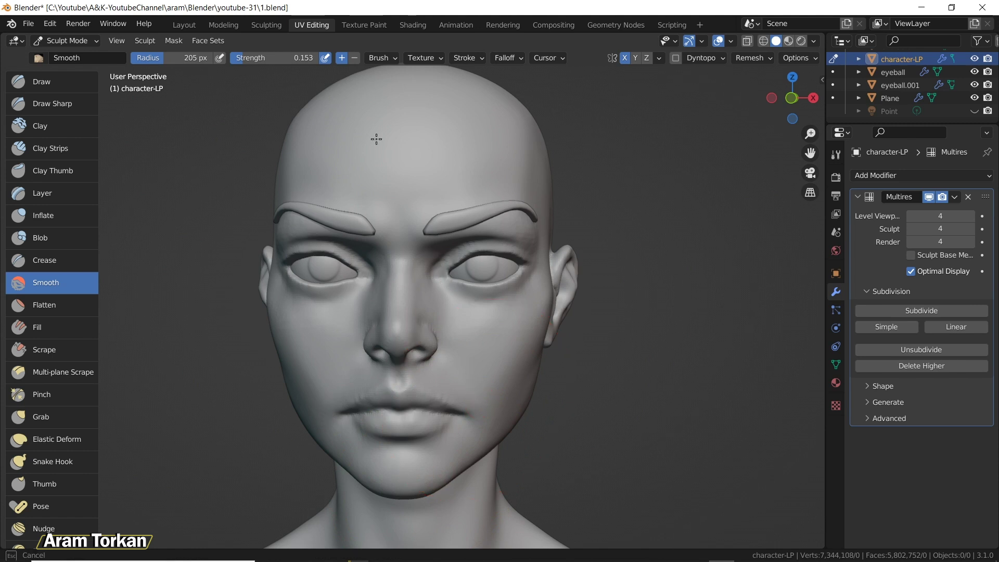
mouse_move(447, 428)
middle_mouse_down()
mouse_move(468, 395)
mouse_move(638, 244)
middle_mouse_up()
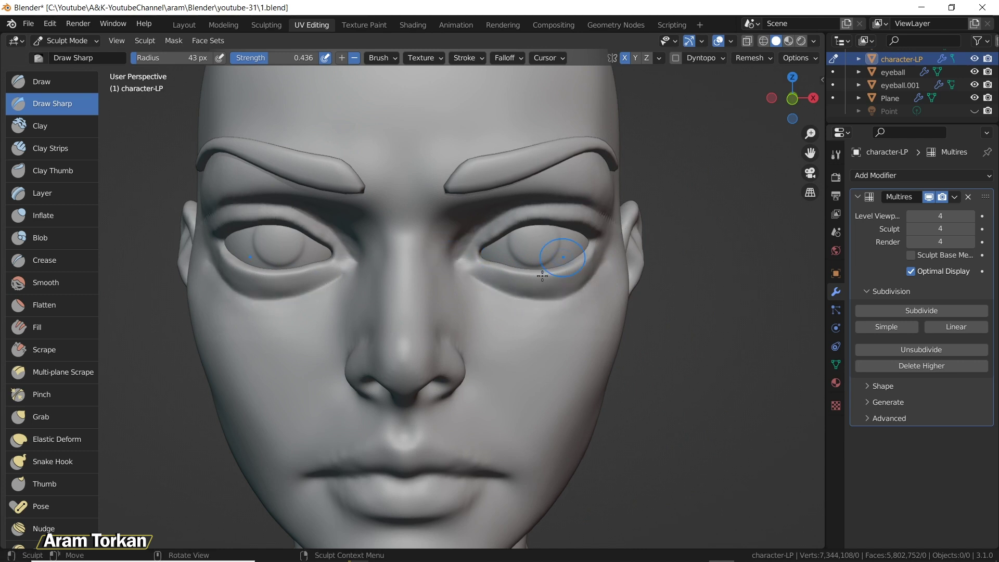
scroll(573, 252, "down", 5)
scroll(520, 325, "up", 3)
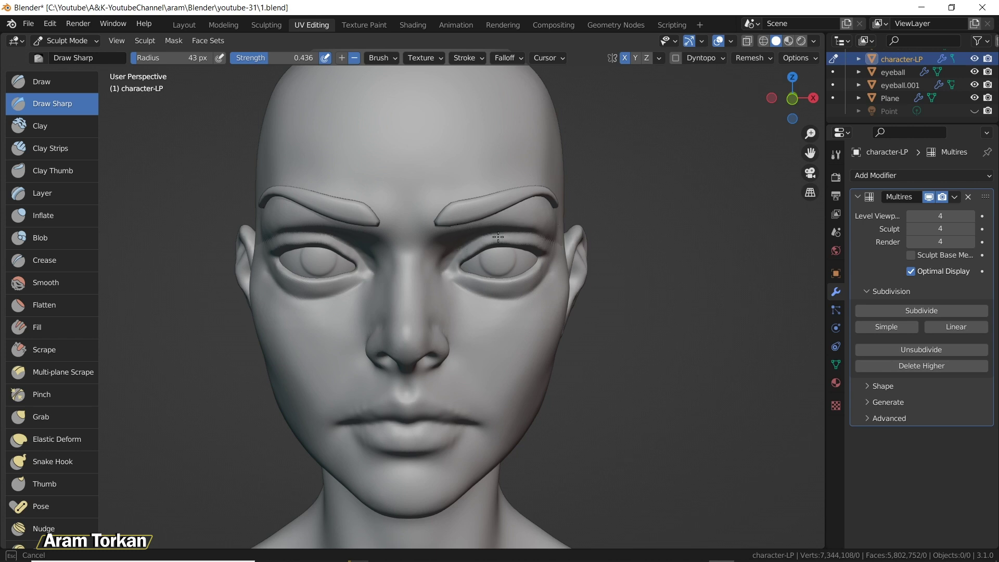
middle_click_drag(506, 266, 512, 313)
scroll(515, 292, "up", 5)
scroll(459, 323, "down", 5)
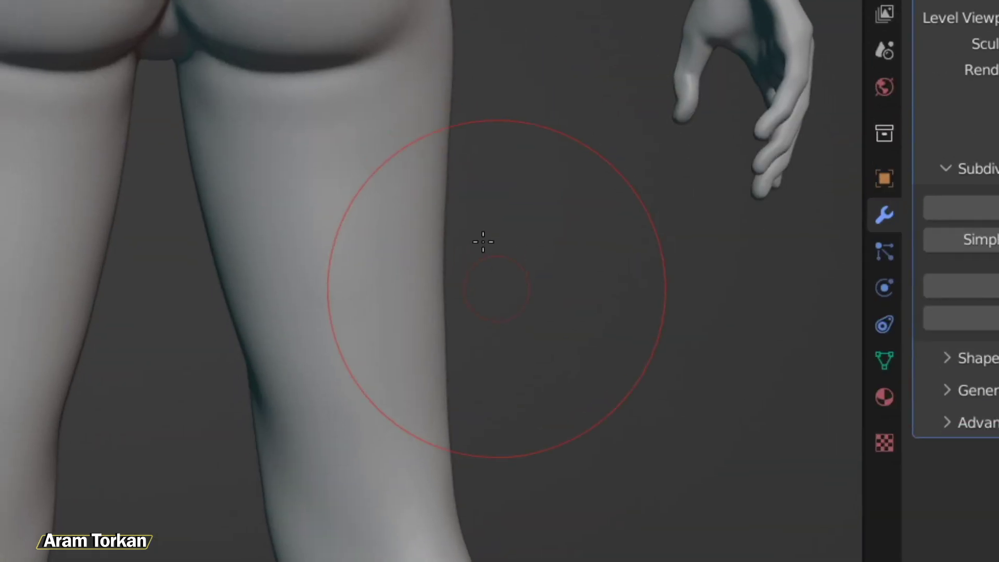
Smooth the jagged projection artefact in the crease between the buttocks.
mouse_move(364, 156)
left_mouse_down("shift")
mouse_move(356, 108)
mouse_move(170, 32)
left_mouse_up("shift")
left_click_drag(474, 165, 576, 110, "ctrl+alt")
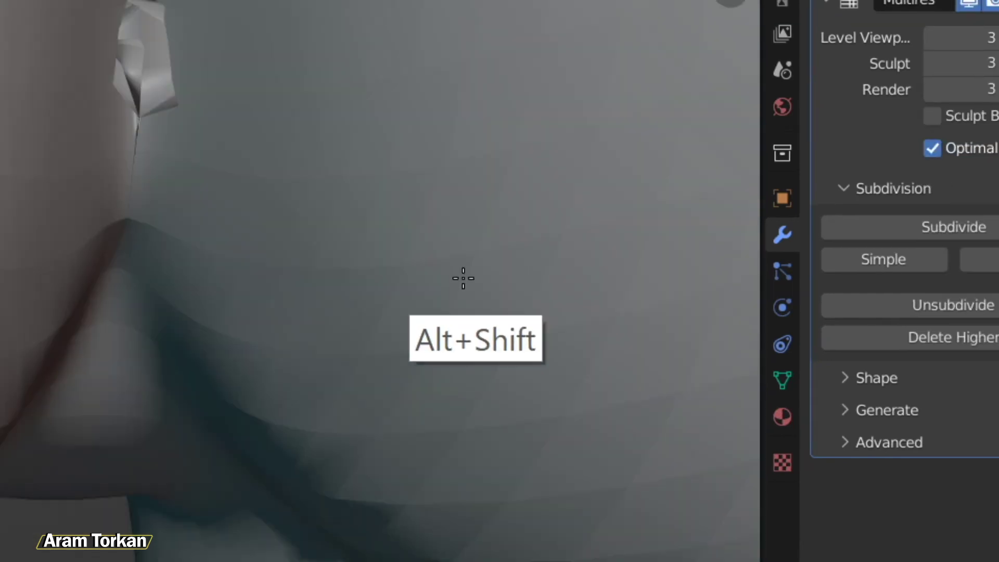
mouse_move(463, 278)
left_mouse_down("alt+shift")
mouse_move(488, 297)
mouse_move(484, 281)
left_mouse_up("alt+shift")
key("f")
left_click(360, 328)
left_click_drag(149, 179, 140, 209, "shift")
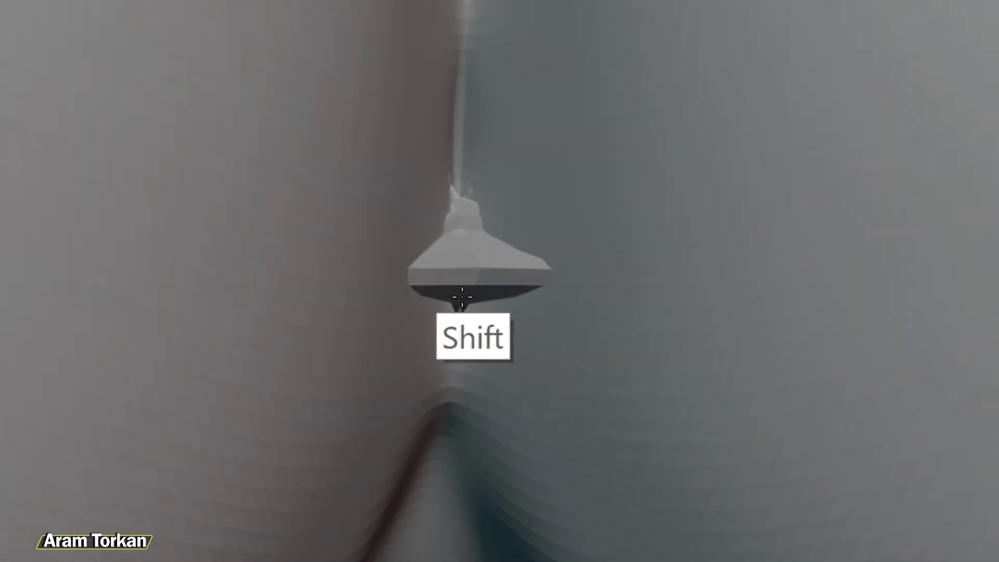
left_click_drag(507, 318, 504, 292, "shift")
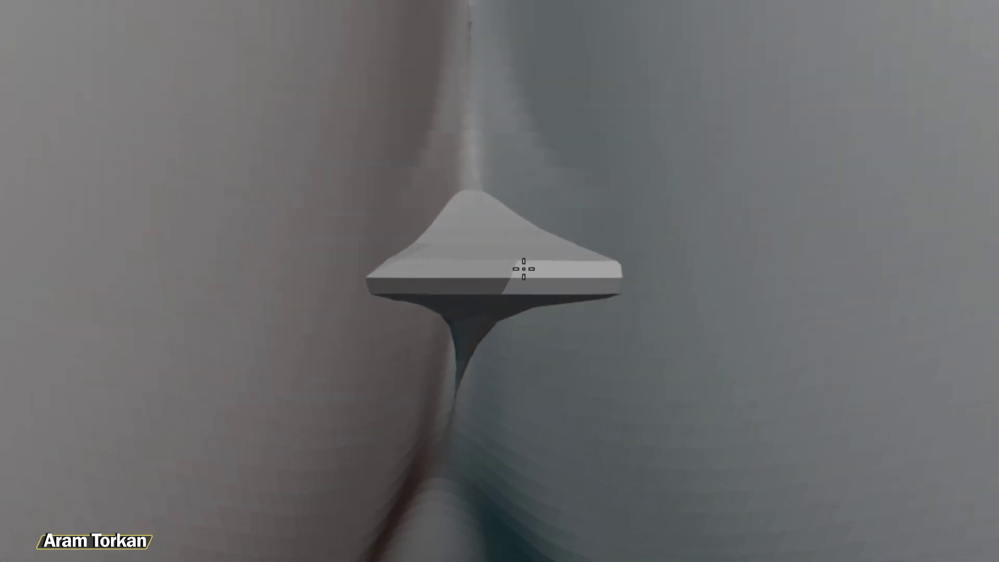
Switch to wireframe shading and smooth the tangled mesh around the buttock crease, then return to solid shading.
key("shift+z")
left_click_drag(521, 349, 549, 392, "ctrl+alt")
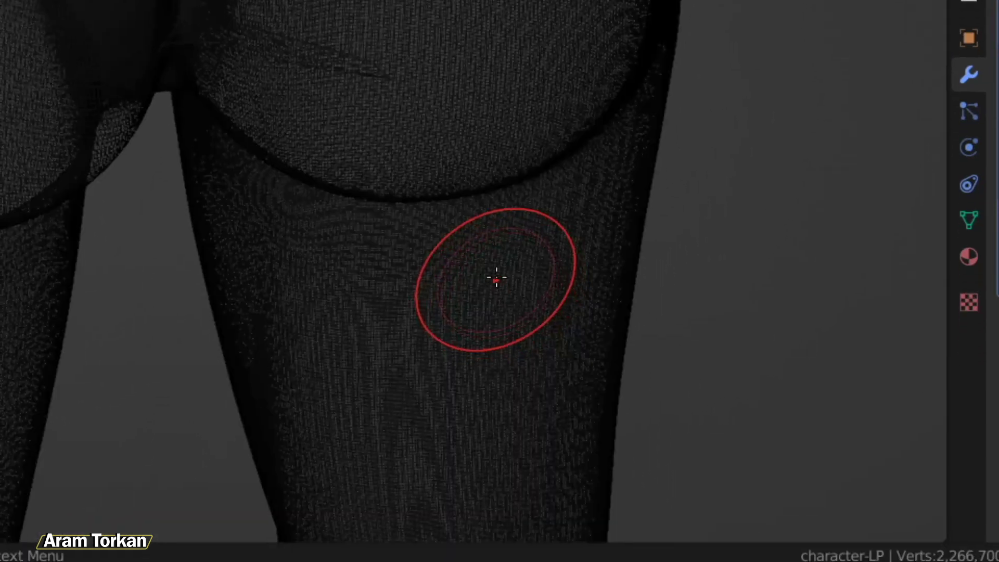
left_click_drag(550, 146, 448, 140, "shift")
left_click_drag(447, 275, 302, 246, "shift")
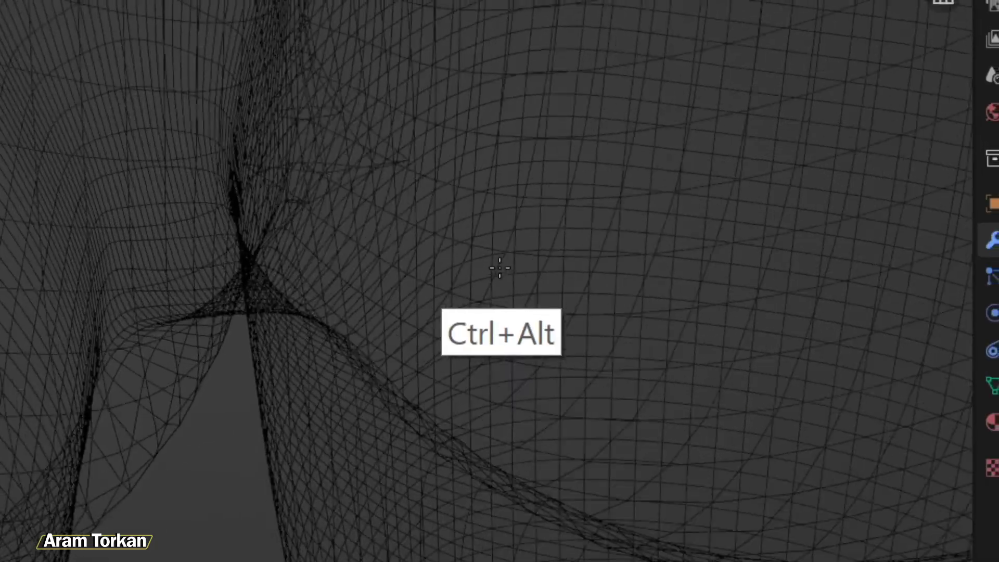
left_click_drag(500, 268, 508, 255, "ctrl+alt")
mouse_move(632, 156)
left_mouse_down("shift")
mouse_move(490, 146)
mouse_move(643, 119)
left_mouse_up("shift")
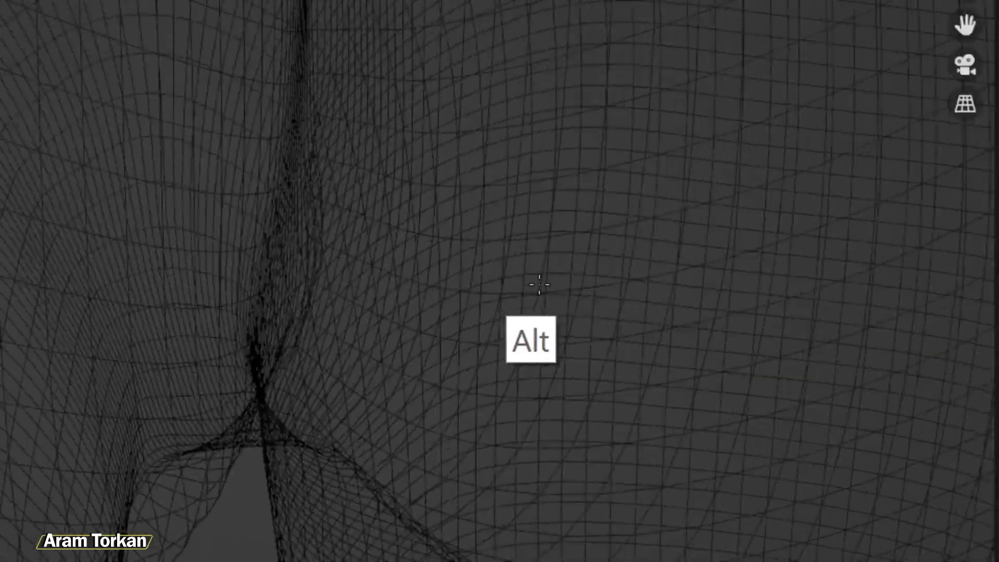
left_click_drag(476, 252, 567, 314, "shift")
key("shift+f")
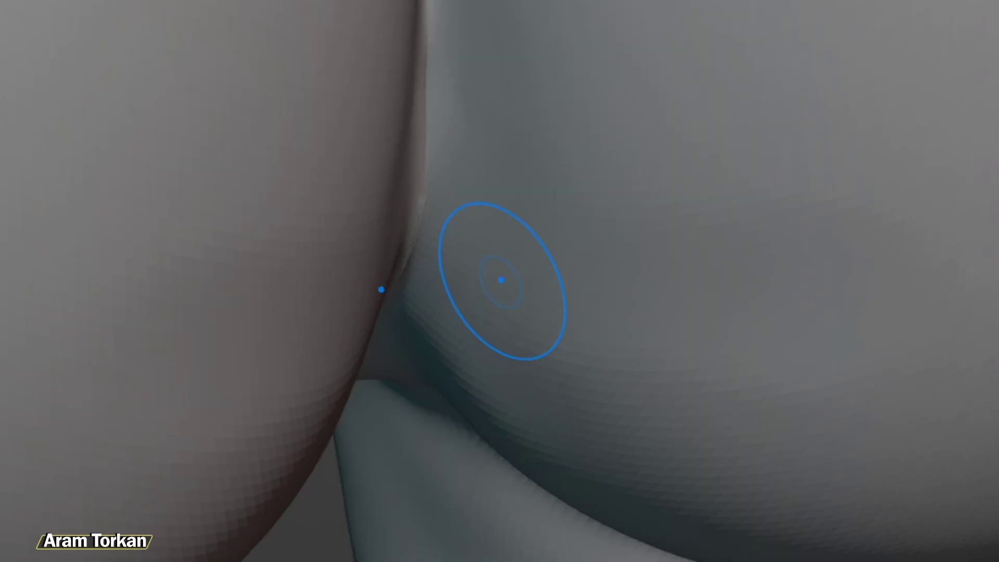
left_click_drag(500, 265, 468, 264, "alt")
mouse_move(469, 402)
right_mouse_down("ctrl")
mouse_move(503, 390)
mouse_move(452, 163)
mouse_move(547, 94)
mouse_move(607, 460)
right_mouse_up("ctrl")
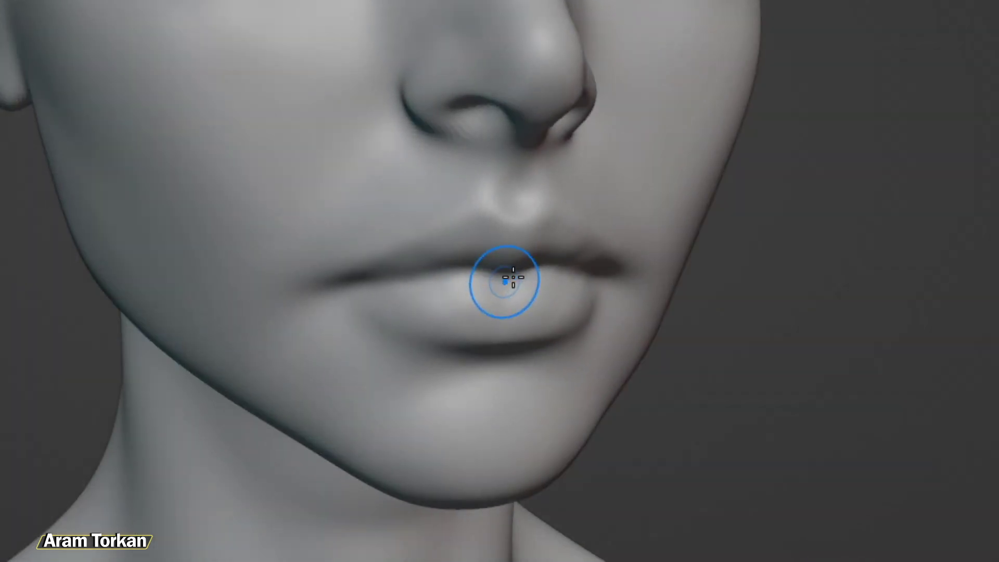
Deepen the line between the lips out to the mouth corners.
right_click_drag(504, 283, 472, 279)
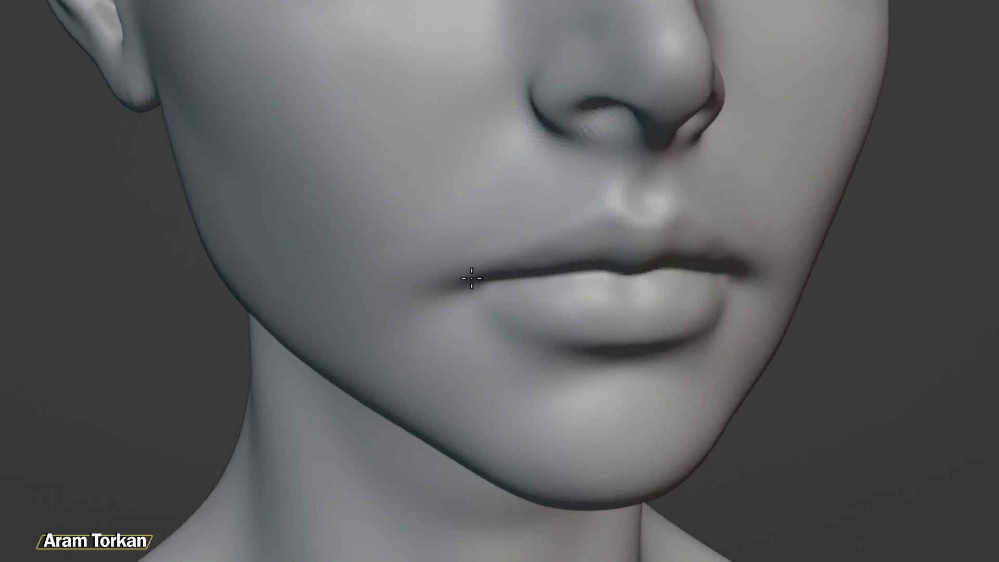
middle_click_drag(471, 279, 473, 278)
mouse_move(632, 227)
left_mouse_down("ctrl")
mouse_move(586, 227)
mouse_move(481, 272)
left_mouse_up("ctrl")
right_click_drag(500, 298, 484, 274)
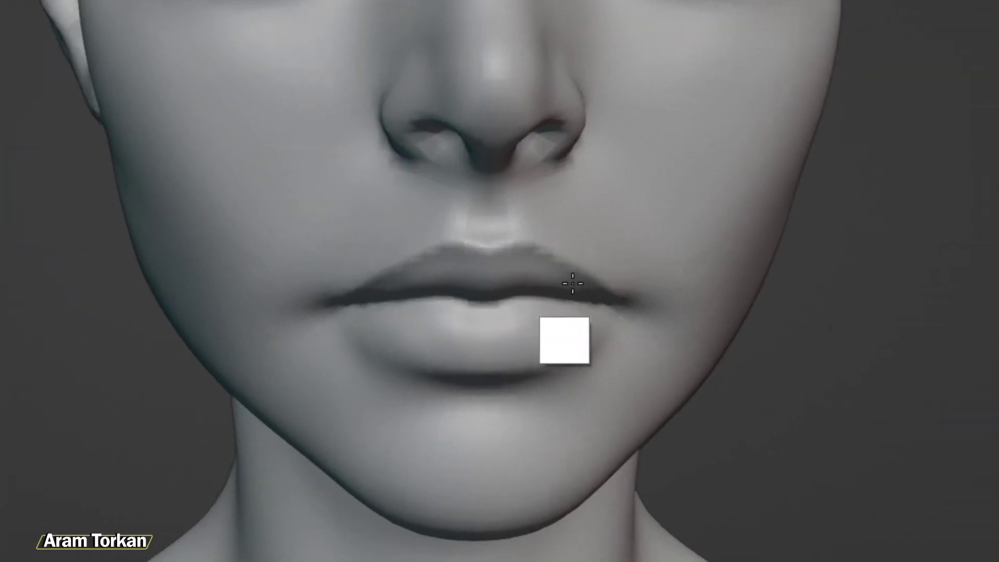
right_click_drag(573, 283, 619, 286)
left_click_drag(475, 269, 348, 335)
right_click_drag(364, 331, 411, 323)
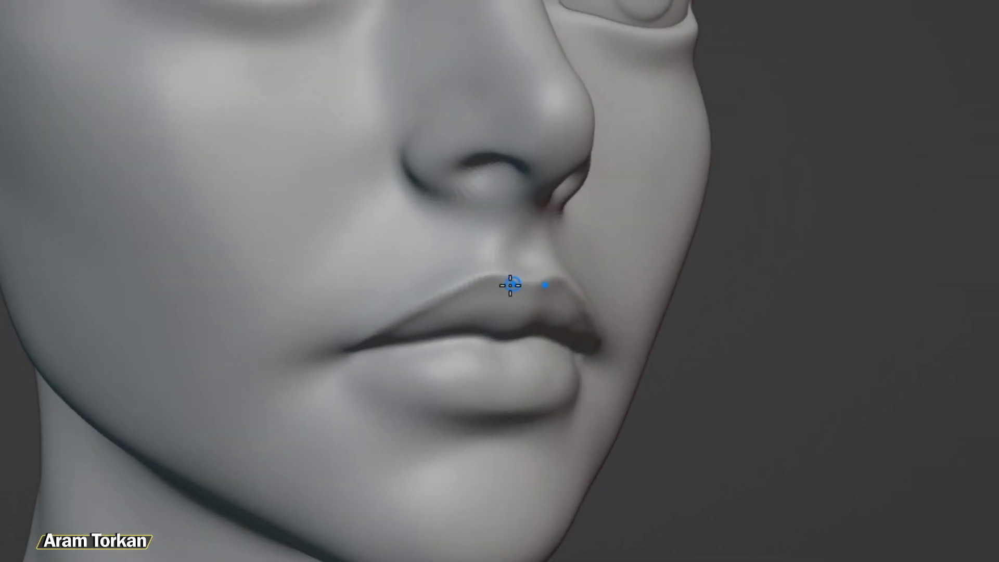
Sharpen and smooth the upper border of the upper lip from the cupid's bow to the mouth corner.
left_click_drag(513, 282, 414, 311, "shift")
left_click_drag(541, 283, 502, 291, "alt")
left_click_drag(551, 326, 526, 320, "alt")
mouse_move(498, 286)
left_mouse_down()
mouse_move(480, 280)
mouse_move(520, 287)
mouse_move(481, 288)
left_mouse_up()
mouse_move(520, 260)
left_mouse_down("ctrl")
mouse_move(486, 290)
mouse_move(448, 281)
left_mouse_up("ctrl")
Sculpt a soft central groove and fuller volume into the lower lip.
mouse_move(551, 283)
left_mouse_down("alt")
mouse_move(500, 286)
mouse_move(489, 333)
left_mouse_up("alt")
left_click_drag(571, 315, 619, 312, "alt")
left_click_drag(419, 265, 382, 271)
left_click_drag(567, 287, 630, 286, "alt")
mouse_move(464, 280)
left_mouse_down("shift")
mouse_move(365, 243)
mouse_move(498, 288)
mouse_move(590, 240)
left_mouse_up("shift")
mouse_move(575, 277)
left_mouse_down("alt")
mouse_move(435, 272)
mouse_move(416, 284)
mouse_move(521, 285)
mouse_move(521, 239)
mouse_move(489, 286)
mouse_move(557, 263)
mouse_move(539, 270)
left_mouse_up("alt")
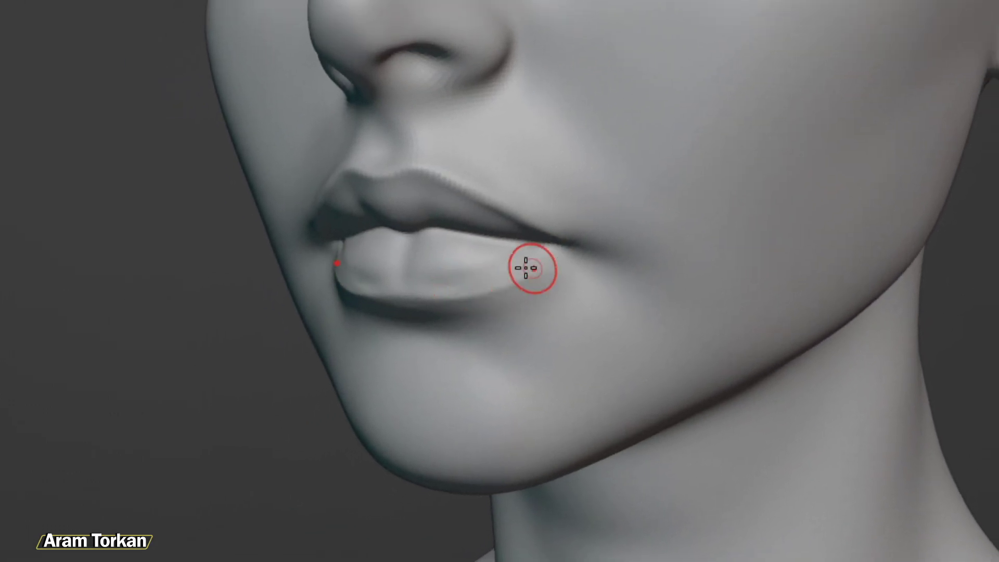
Define the lower rim of the lower lip towards the mouth corners.
left_click_drag(586, 305, 650, 302, "alt")
mouse_move(390, 276)
left_mouse_down()
mouse_move(513, 281)
mouse_move(526, 270)
mouse_move(450, 281)
left_mouse_up()
mouse_move(484, 292)
left_mouse_down()
mouse_move(546, 264)
mouse_move(593, 270)
mouse_move(427, 313)
left_mouse_up()
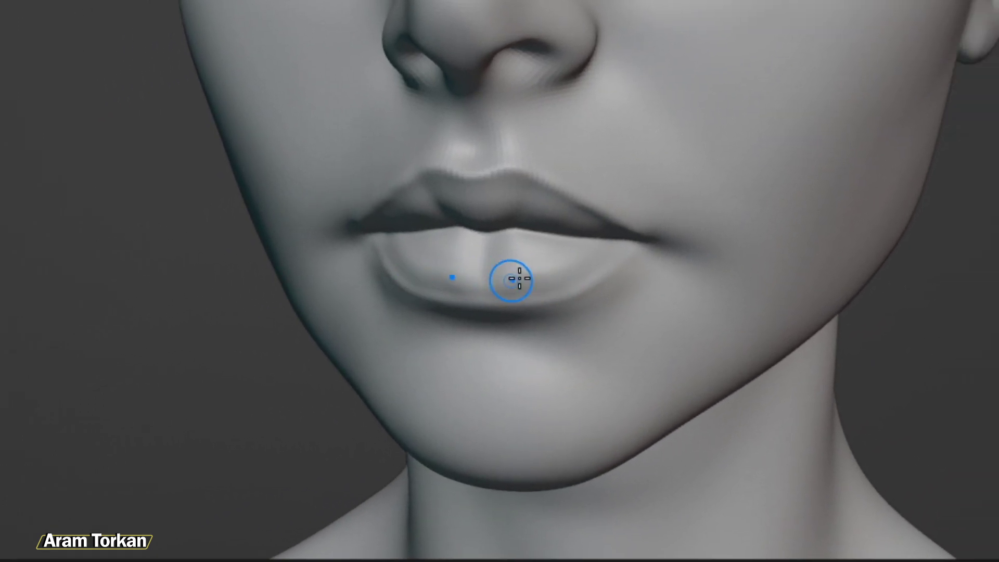
left_click_drag(548, 314, 609, 296, "alt")
left_click_drag(515, 266, 433, 309, "ctrl")
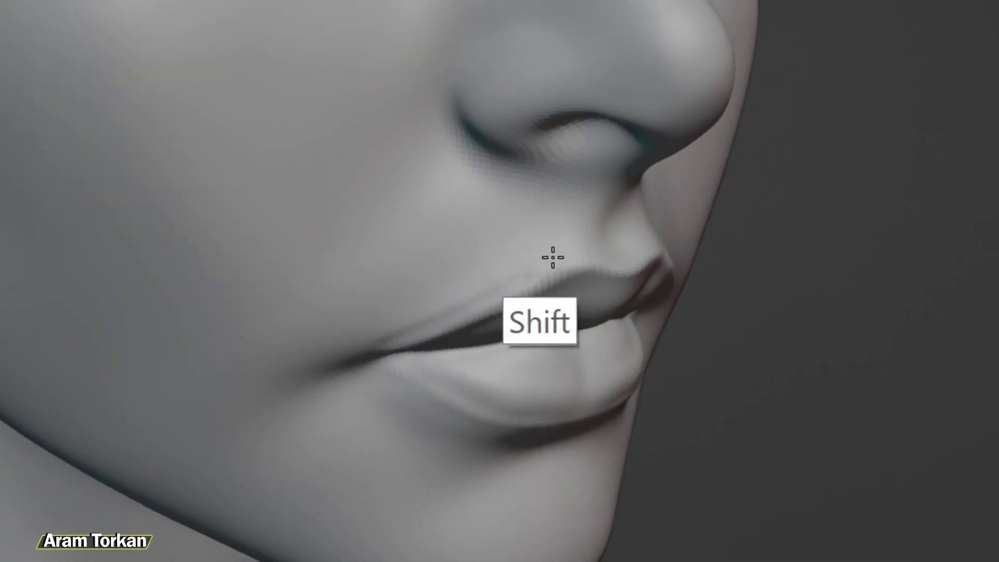
Smooth the skin directly above the upper lip and its edge near the mouth corner.
left_click_drag(544, 260, 439, 308, "shift")
left_click_drag(545, 265, 469, 293, "shift")
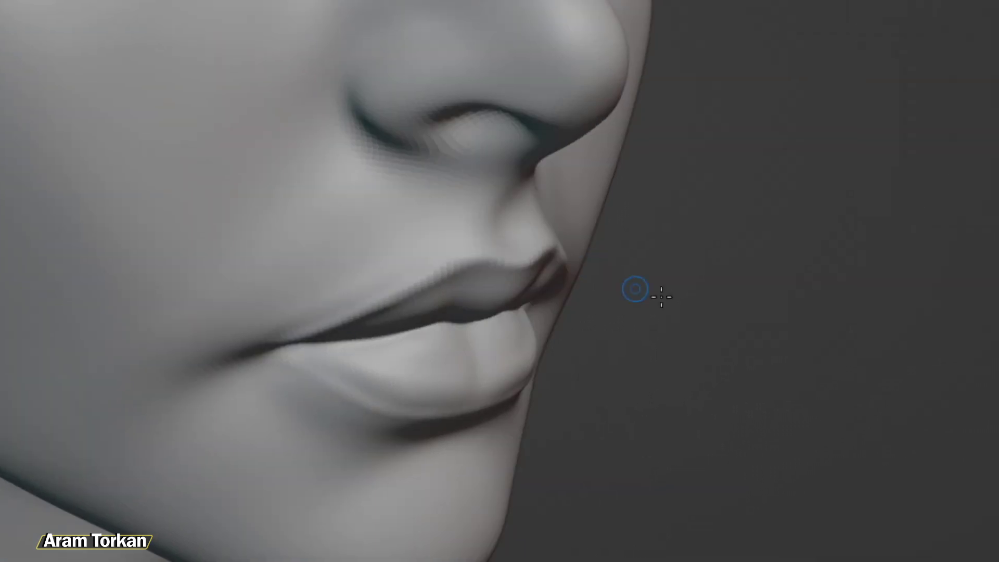
left_click_drag(647, 290, 589, 245, "alt")
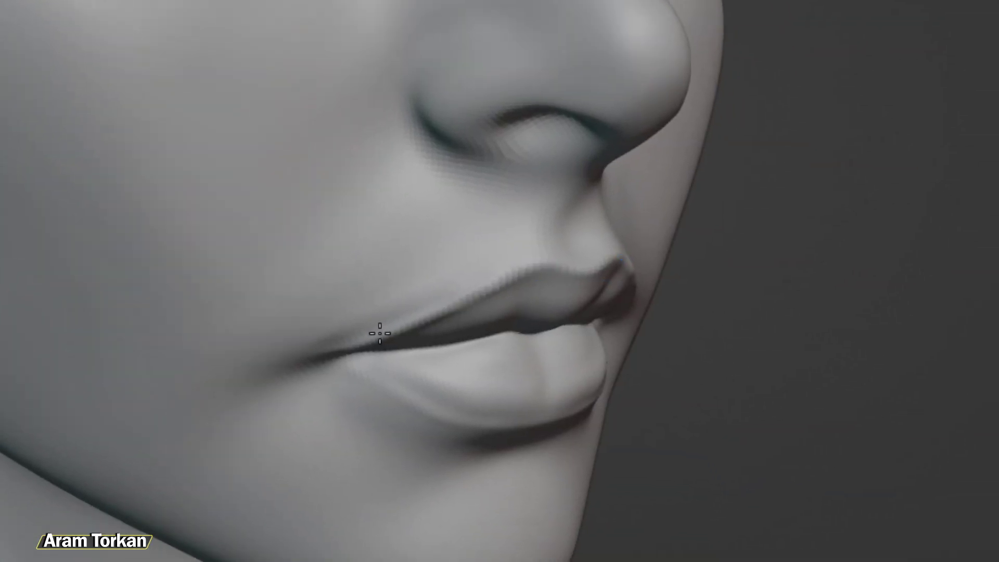
middle_click_drag(379, 334, 474, 288)
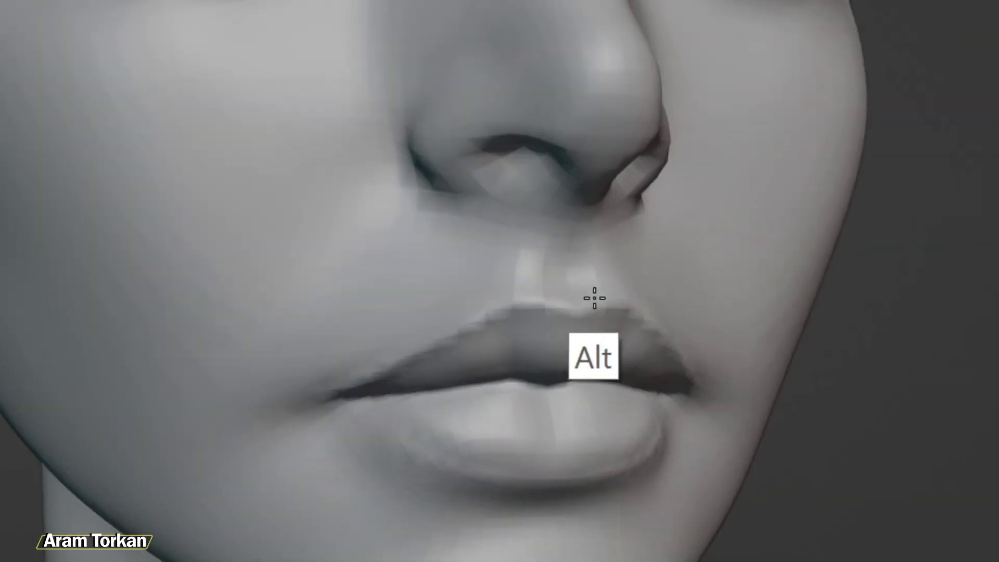
Sculpt and smooth the folds at the mouth corners on a lower Multires sculpt level.
mouse_move(595, 298)
middle_mouse_down()
mouse_move(505, 283)
mouse_move(447, 289)
mouse_move(525, 283)
mouse_move(541, 261)
mouse_move(504, 283)
mouse_move(510, 274)
mouse_move(500, 295)
mouse_move(555, 255)
mouse_move(494, 328)
middle_mouse_up()
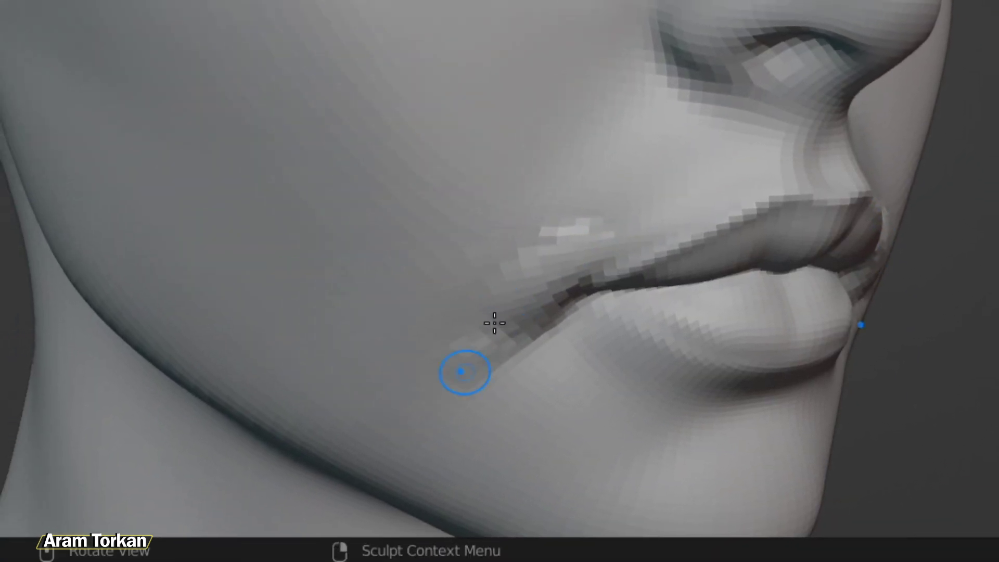
key("shift")
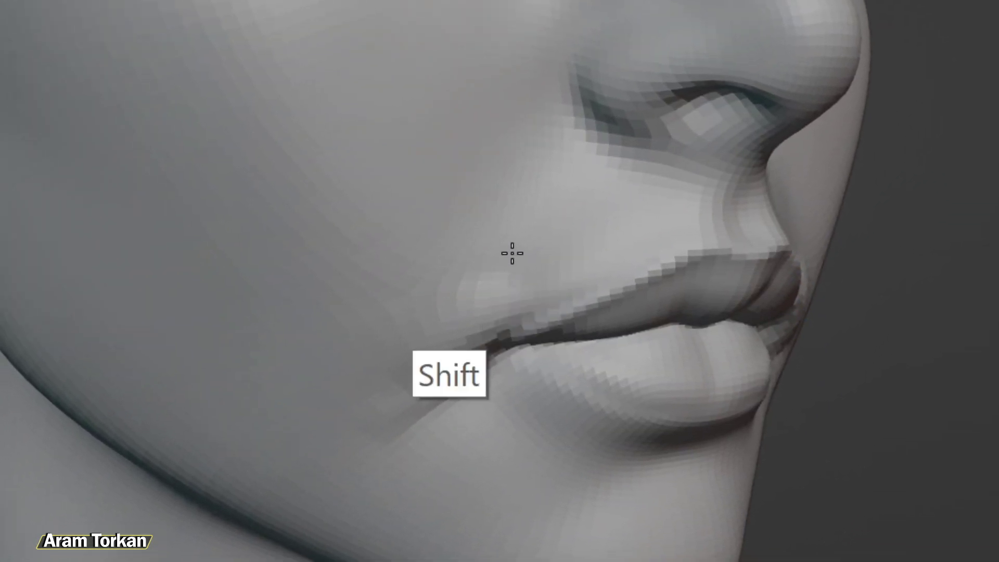
mouse_move(512, 253)
middle_mouse_down("shift")
mouse_move(466, 383)
mouse_move(580, 239)
mouse_move(521, 250)
mouse_move(459, 405)
mouse_move(444, 341)
mouse_move(468, 397)
mouse_move(415, 350)
middle_mouse_up("shift")
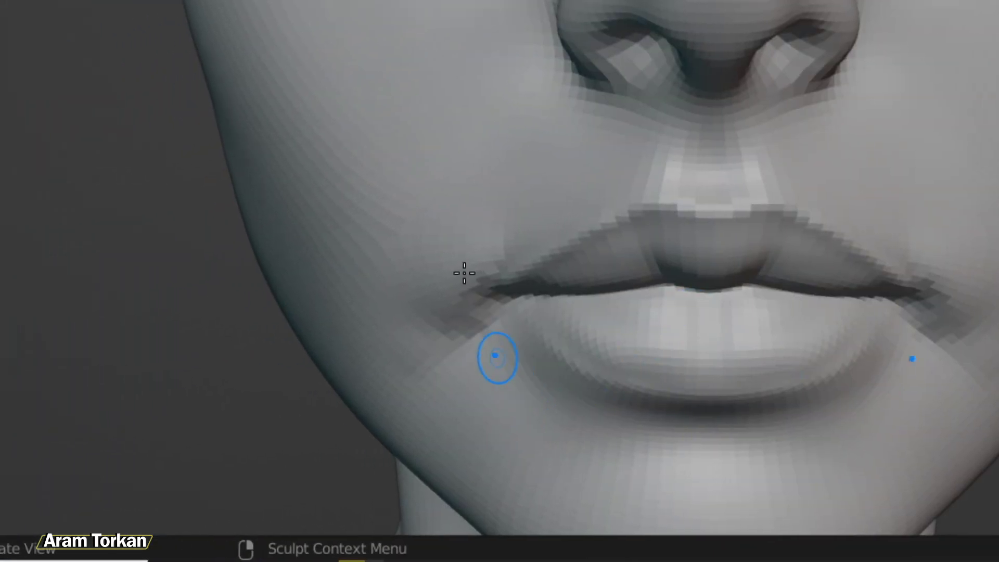
middle_click_drag(558, 234, 485, 313, "ctrl")
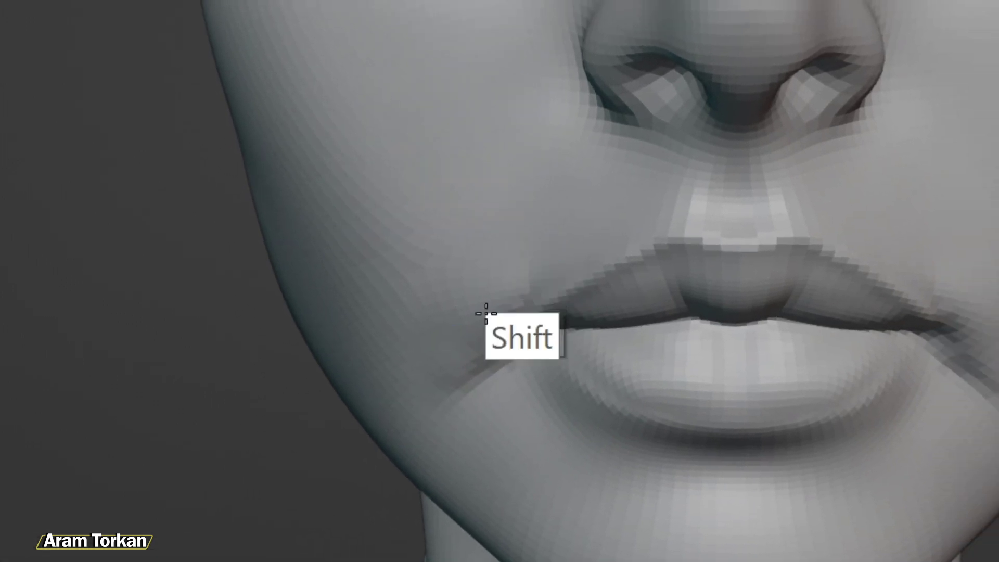
mouse_move(486, 314)
left_mouse_down("alt")
mouse_move(504, 337)
mouse_move(479, 299)
left_mouse_up("alt")
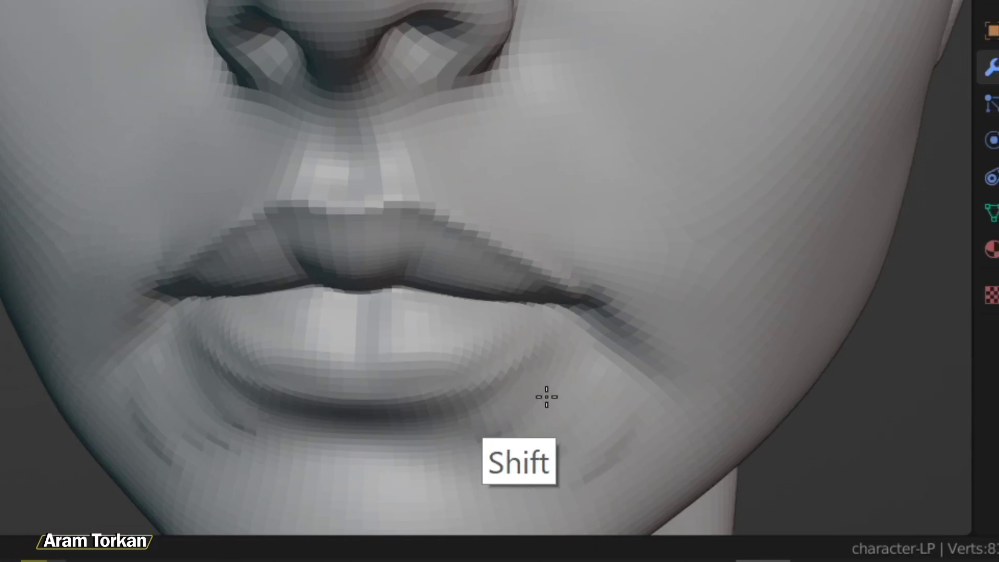
Build up and smooth the cheek areas beside and below the mouth corners.
left_click_drag(547, 397, 561, 415, "shift")
left_click_drag(515, 307, 589, 341)
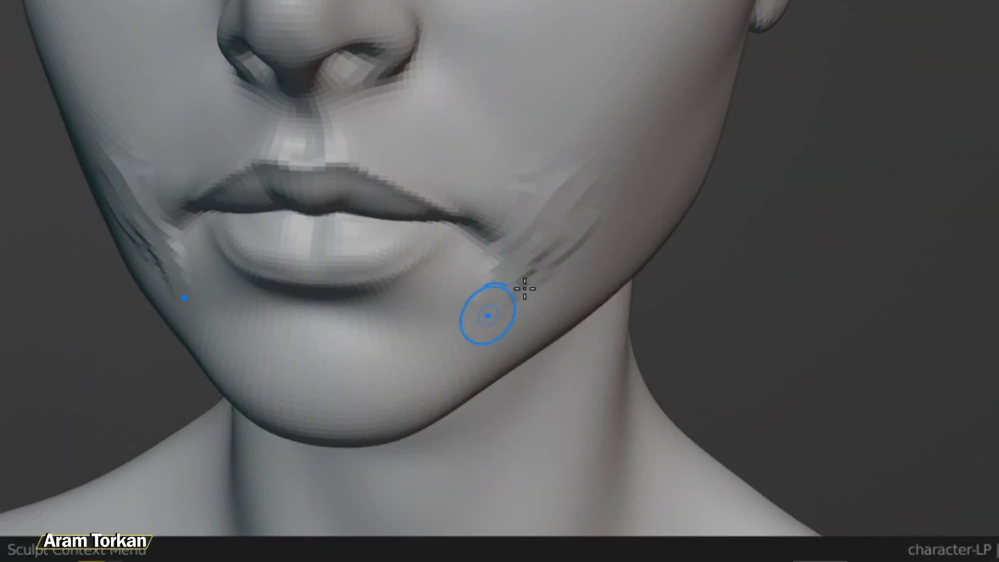
mouse_move(524, 288)
left_mouse_down()
mouse_move(513, 287)
mouse_move(593, 211)
mouse_move(538, 276)
mouse_move(513, 232)
mouse_move(536, 286)
left_mouse_up()
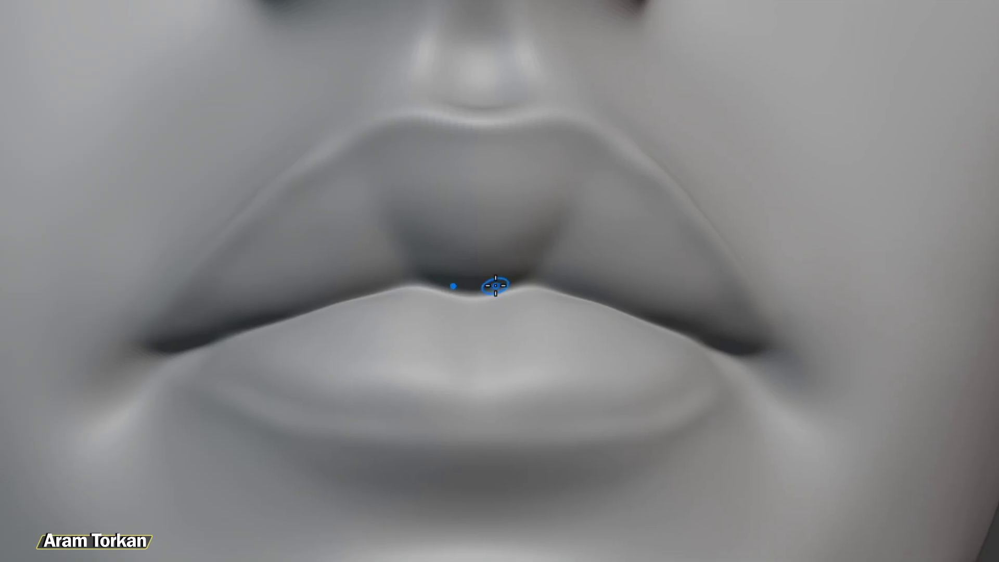
Carve symmetrical vertical wrinkle lines across the upper and lower lips.
left_click_drag(506, 275, 501, 272)
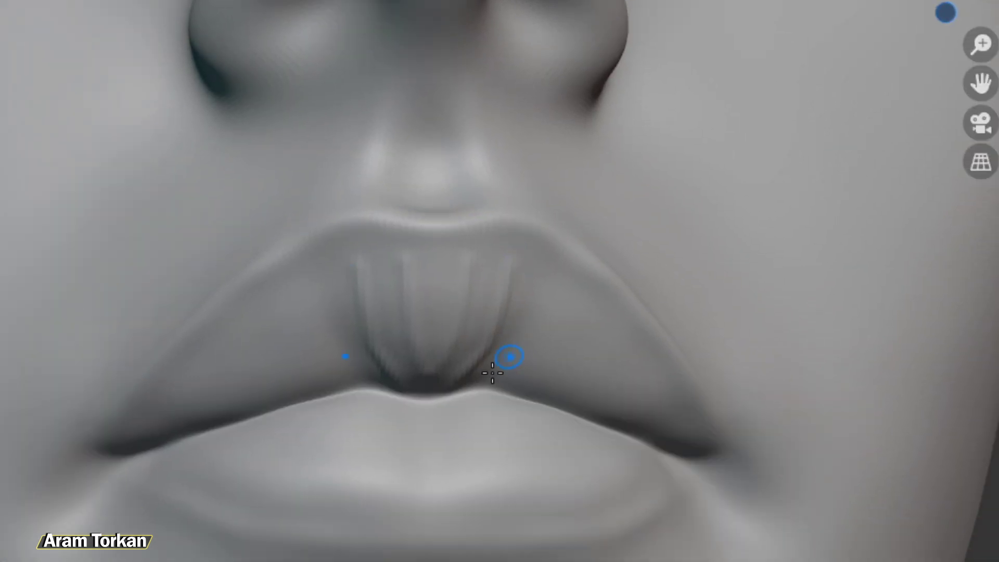
left_click_drag(510, 368, 571, 272)
left_click_drag(508, 387, 606, 335)
key("ctrl+z")
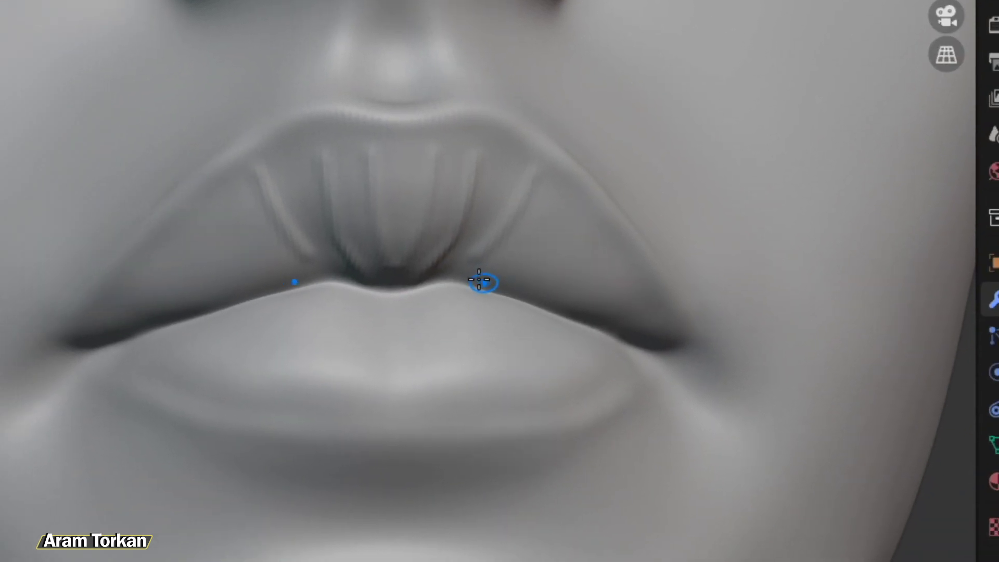
left_click_drag(510, 387, 608, 336)
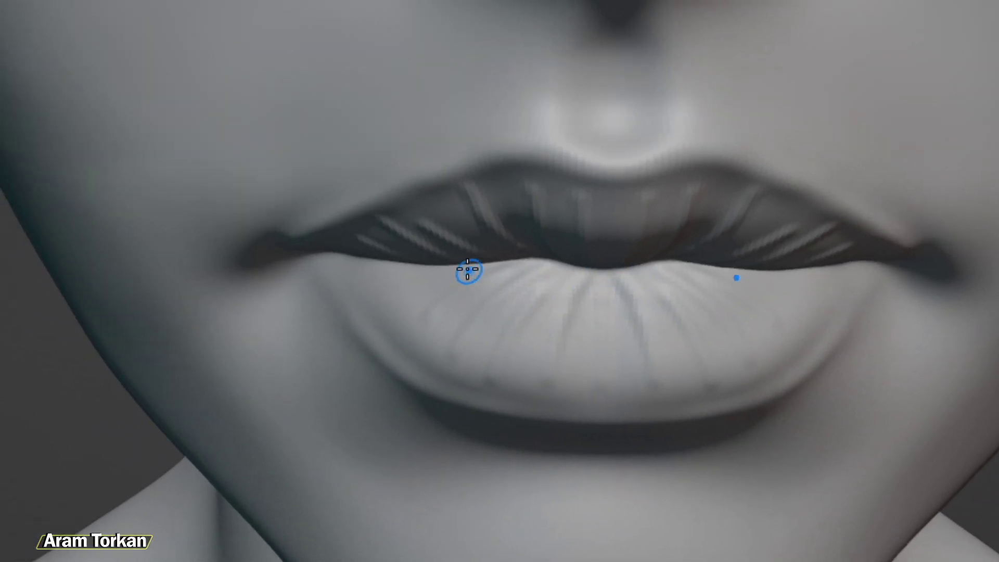
left_click_drag(649, 295, 709, 224, "alt")
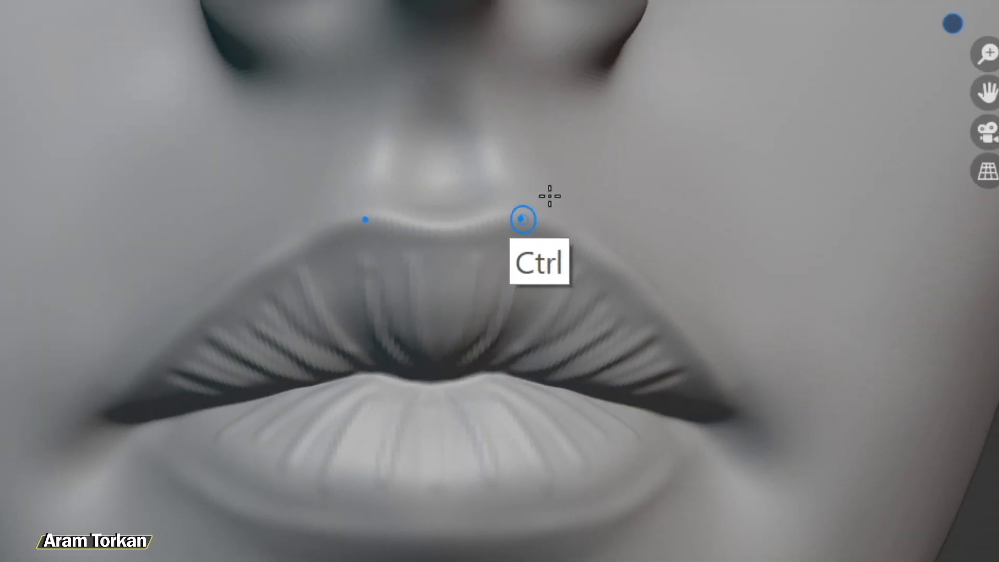
Deepen the wrinkles of the upper lip and smooth the creases on both lips into softer folds.
left_click_drag(614, 229, 586, 335, "ctrl")
mouse_move(812, 385)
left_mouse_down("alt")
mouse_move(822, 462)
mouse_move(812, 385)
left_mouse_up("alt")
left_click_drag(528, 271, 593, 281, "shift")
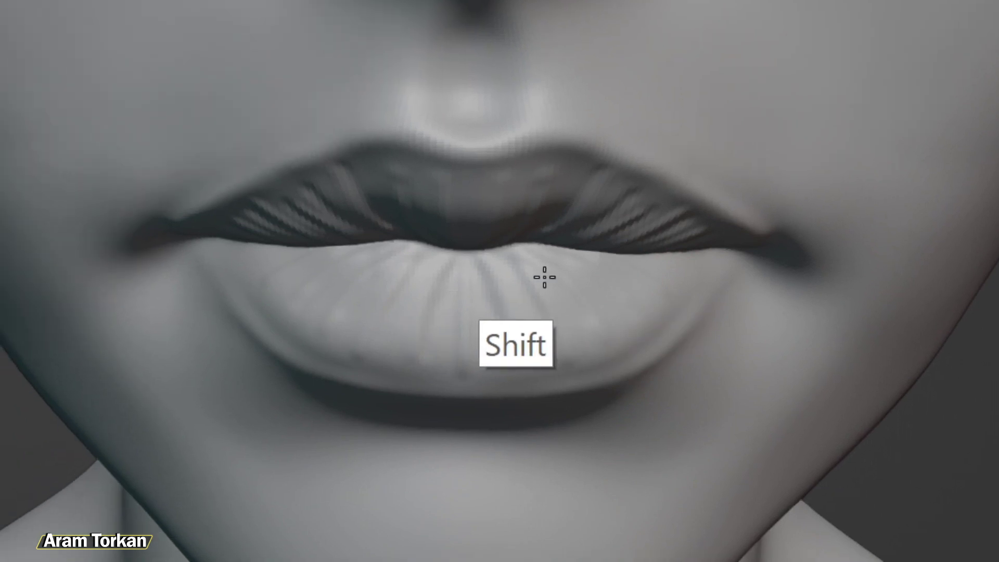
left_click_drag(451, 296, 433, 301, "shift")
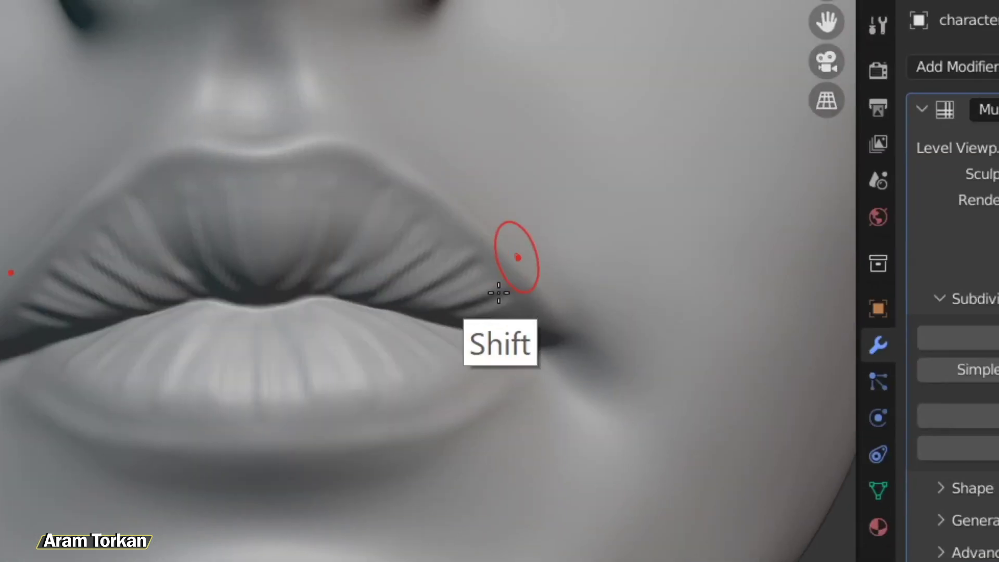
mouse_move(517, 256)
left_mouse_down("shift")
mouse_move(500, 272)
mouse_move(504, 248)
mouse_move(544, 286)
mouse_move(457, 279)
mouse_move(508, 268)
mouse_move(542, 286)
mouse_move(481, 279)
left_mouse_up("shift")
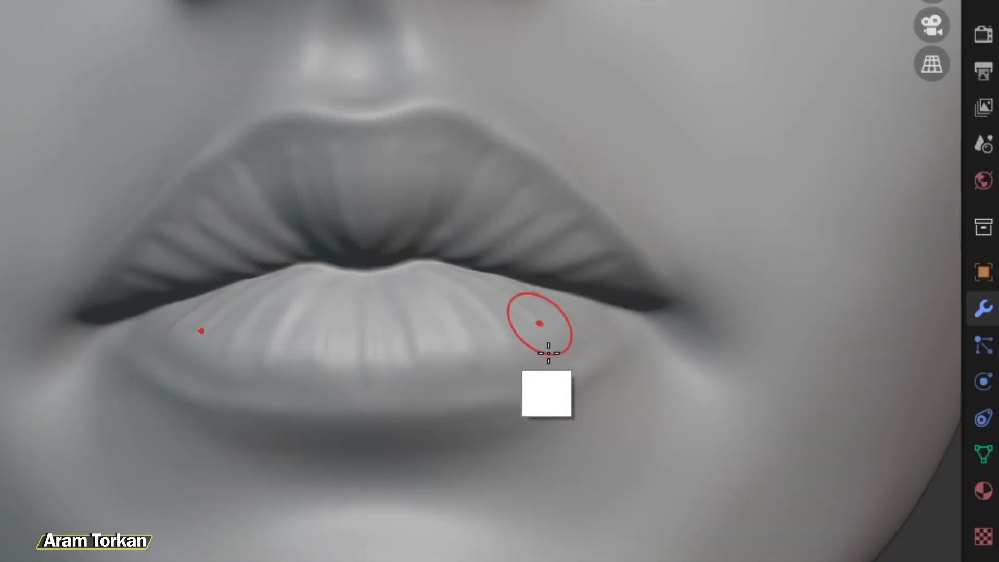
mouse_move(526, 250)
left_mouse_down("shift")
mouse_move(553, 240)
mouse_move(395, 259)
left_mouse_up("shift")
left_click_drag(505, 243, 401, 234, "shift")
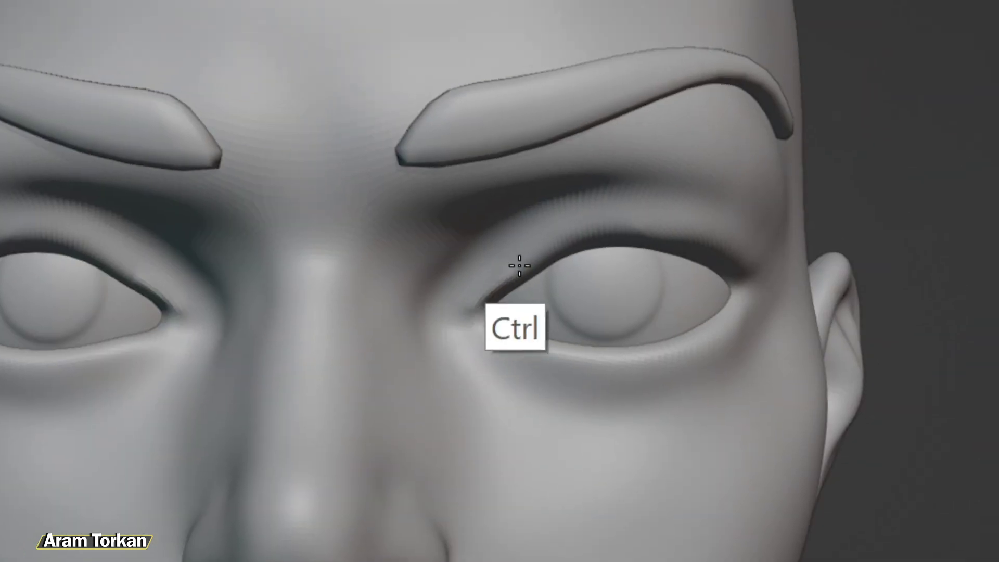
Carve and soften the crease above the upper eyelid and the contour below the lower eyelid.
mouse_move(518, 261)
left_mouse_down("ctrl")
mouse_move(527, 276)
mouse_move(611, 289)
mouse_move(656, 316)
left_mouse_up("ctrl")
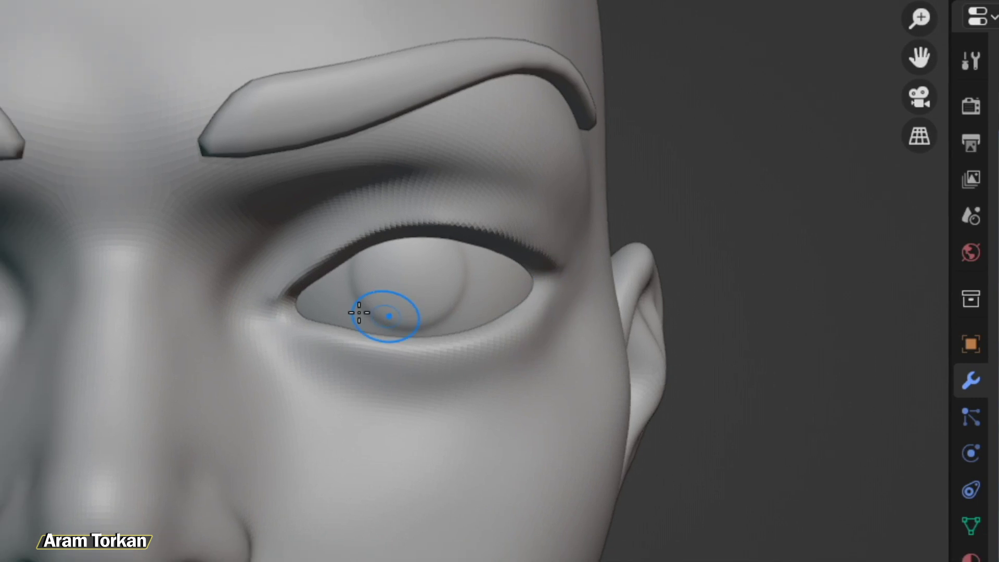
left_click_drag(365, 365, 388, 352, "ctrl")
mouse_move(476, 294)
left_mouse_down("ctrl")
mouse_move(520, 280)
mouse_move(596, 226)
left_mouse_up("ctrl")
middle_click_drag(642, 224, 609, 220)
mouse_move(598, 219)
left_mouse_down("ctrl")
mouse_move(619, 203)
mouse_move(570, 222)
left_mouse_up("ctrl")
left_click_drag(466, 295, 463, 290, "shift")
mouse_move(523, 272)
left_mouse_down("shift")
mouse_move(538, 263)
mouse_move(500, 265)
left_mouse_up("shift")
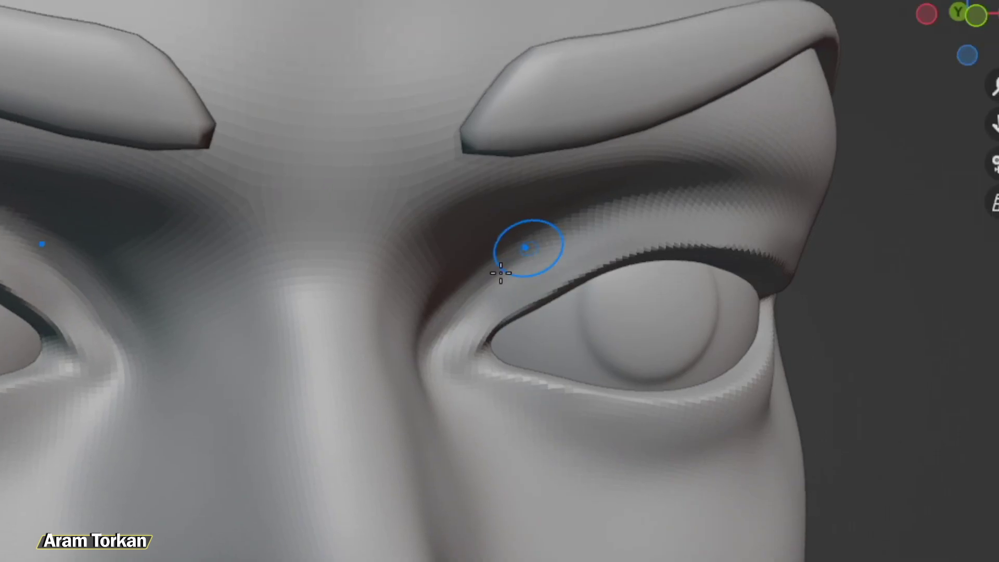
Sculpt the rim around the inner eye corner and blend it into the skin below.
left_click_drag(503, 277, 446, 317)
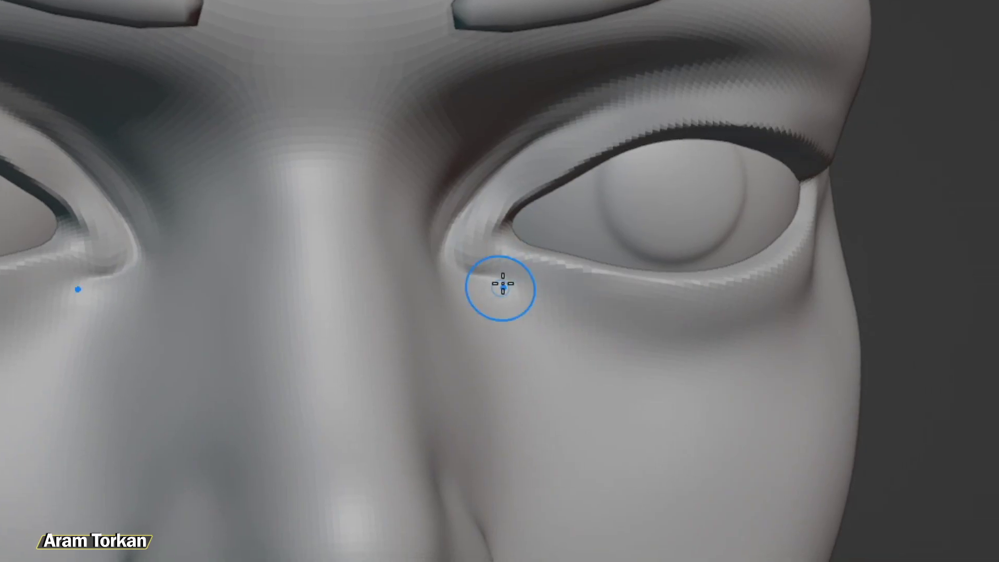
left_click_drag(503, 284, 531, 297)
left_click_drag(739, 408, 676, 398, "alt")
left_click_drag(546, 290, 575, 314)
Build up the lower eyelid and define the fold beneath it towards the outer eye corner.
mouse_move(372, 251)
left_mouse_down()
mouse_move(476, 285)
mouse_move(477, 234)
mouse_move(534, 229)
left_mouse_up()
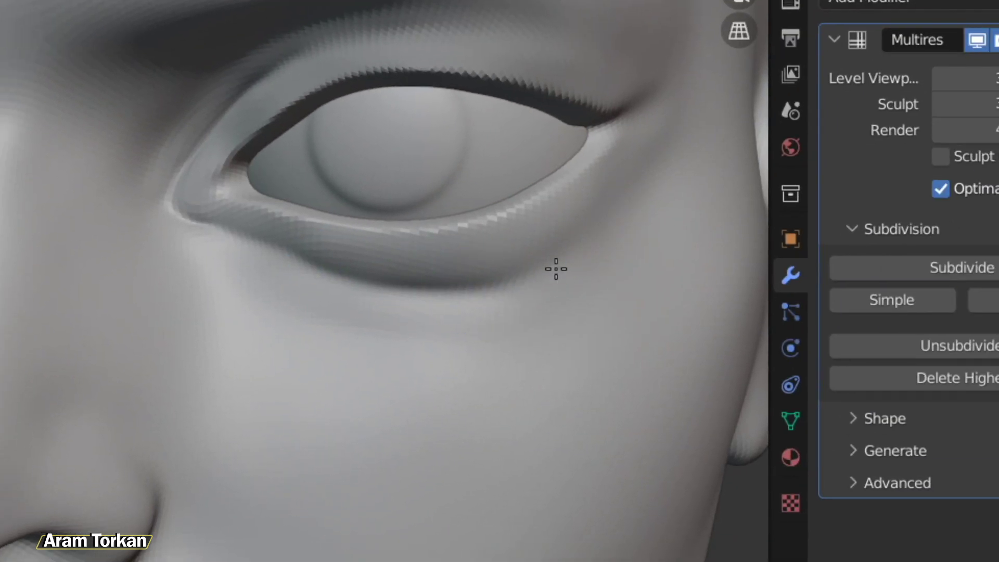
left_click_drag(342, 250, 337, 225)
left_click_drag(535, 297, 743, 274)
mouse_move(558, 299)
left_mouse_down()
mouse_move(696, 305)
mouse_move(850, 186)
left_mouse_up()
mouse_move(559, 242)
left_mouse_down()
mouse_move(396, 367)
mouse_move(182, 316)
mouse_move(193, 364)
left_mouse_up()
mouse_move(523, 314)
left_mouse_down("alt")
mouse_move(609, 293)
mouse_move(576, 255)
left_mouse_up("alt")
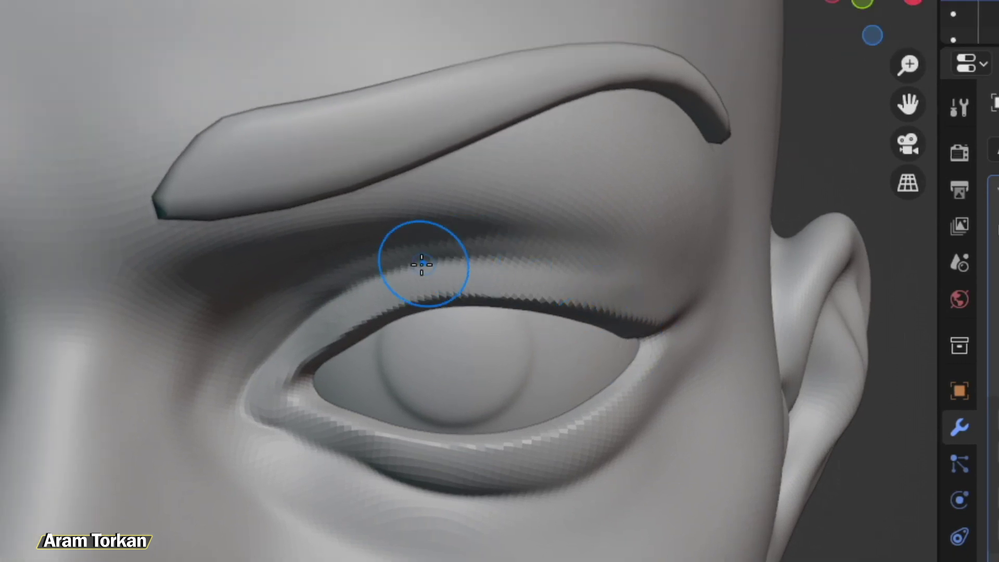
Define the upper eyelid fold out to the outer eye corner and smooth its end.
left_click_drag(421, 264, 632, 281)
mouse_move(609, 338)
left_mouse_down("alt")
mouse_move(624, 347)
mouse_move(734, 271)
mouse_move(595, 262)
left_mouse_up("alt")
left_click_drag(420, 285, 359, 281)
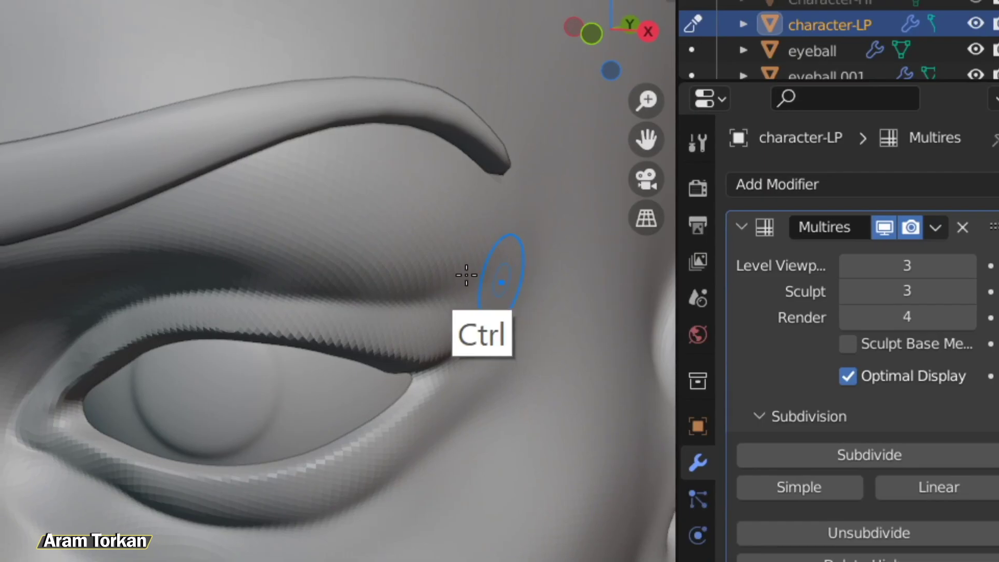
left_click_drag(581, 265, 458, 252, "ctrl")
left_click_drag(564, 246, 374, 250)
mouse_move(575, 296)
left_mouse_down("shift")
mouse_move(580, 322)
mouse_move(443, 307)
mouse_move(562, 214)
left_mouse_up("shift")
Smooth the under-eye fold and blend it into the upper cheek.
left_click_drag(580, 258, 770, 398, "alt")
left_click_drag(701, 387, 599, 382, "alt")
left_click_drag(660, 392, 366, 350, "shift")
mouse_move(385, 291)
left_mouse_down("shift")
mouse_move(433, 284)
mouse_move(457, 306)
mouse_move(553, 272)
left_mouse_up("shift")
left_click_drag(539, 317, 602, 442, "alt")
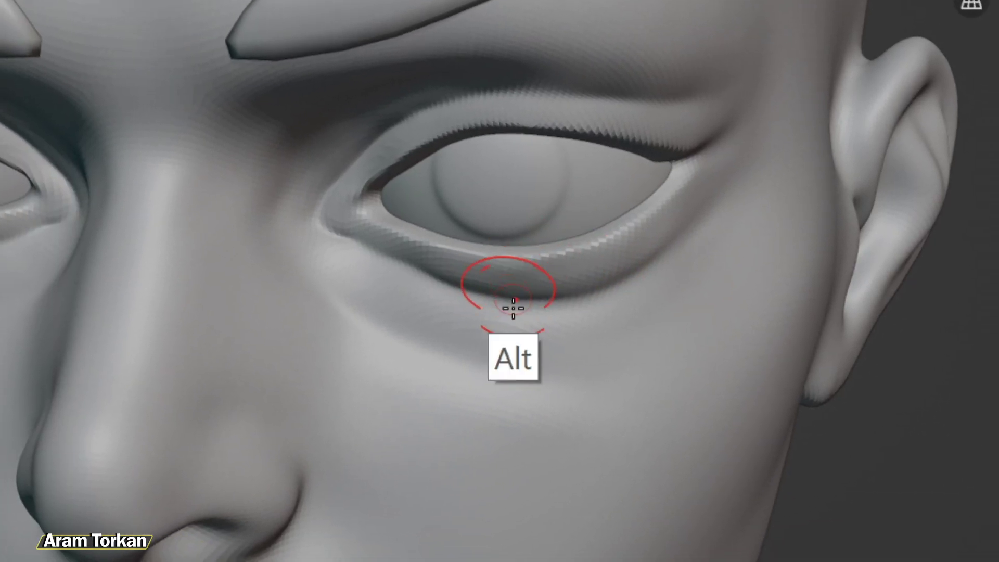
left_click_drag(513, 309, 557, 308, "alt")
mouse_move(417, 260)
left_mouse_down("shift")
mouse_move(468, 281)
mouse_move(508, 281)
mouse_move(435, 286)
mouse_move(524, 283)
left_mouse_up("shift")
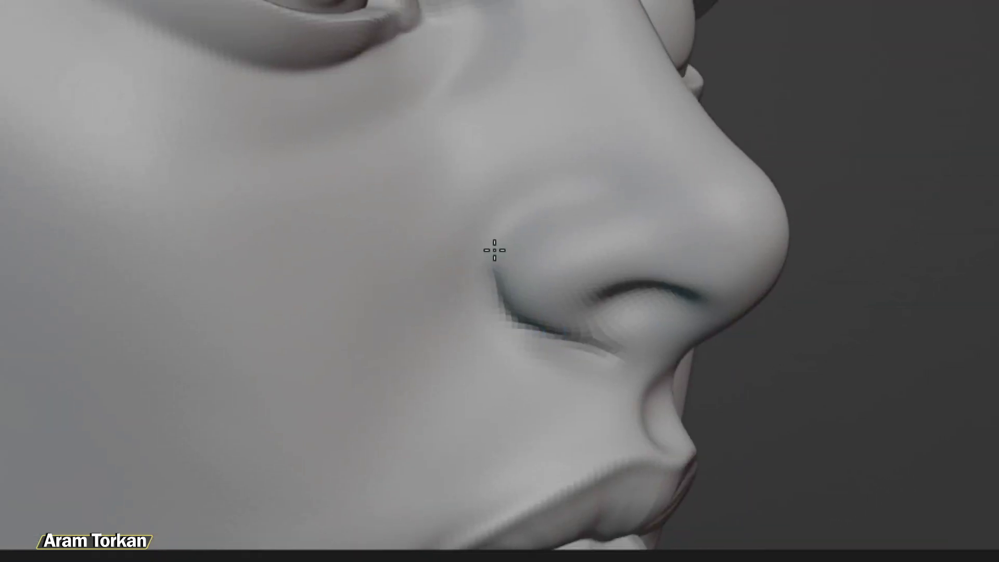
Sculpt and smooth the crease where the nostril wing meets the cheek.
left_click_drag(492, 250, 541, 299, "alt")
mouse_move(468, 299)
left_mouse_down()
mouse_move(508, 270)
mouse_move(488, 284)
mouse_move(489, 299)
mouse_move(510, 276)
left_mouse_up()
mouse_move(511, 276)
left_mouse_down("shift")
mouse_move(440, 301)
mouse_move(536, 261)
mouse_move(481, 342)
left_mouse_up("shift")
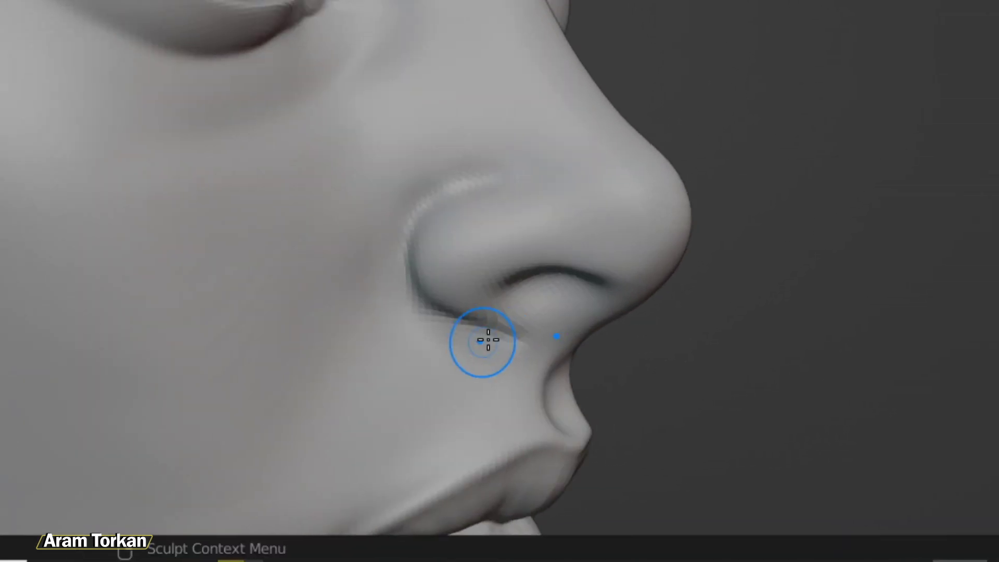
left_click_drag(541, 333, 422, 321, "alt")
mouse_move(508, 316)
left_mouse_down()
mouse_move(497, 338)
mouse_move(484, 327)
mouse_move(506, 310)
left_mouse_up()
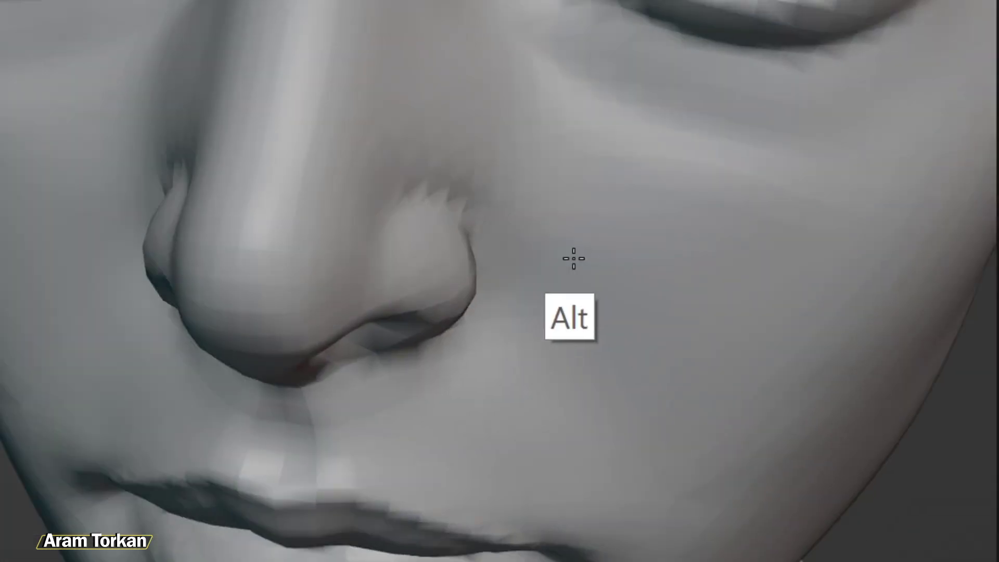
Reshape the nostril wings and refine their transition into the nose and cheeks across Multires sculpt levels.
left_click_drag(574, 258, 460, 249, "alt")
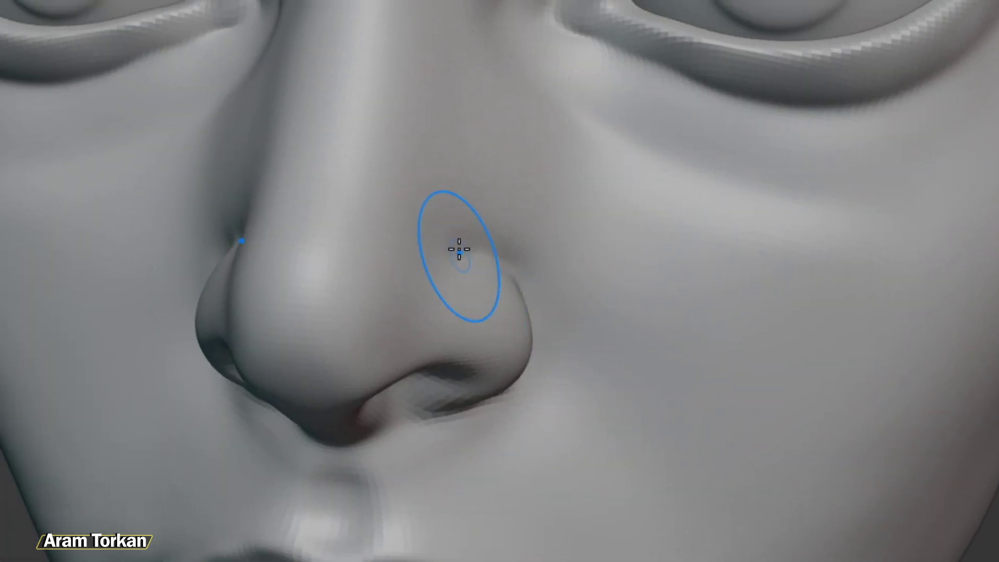
left_click_drag(484, 346, 508, 284, "alt")
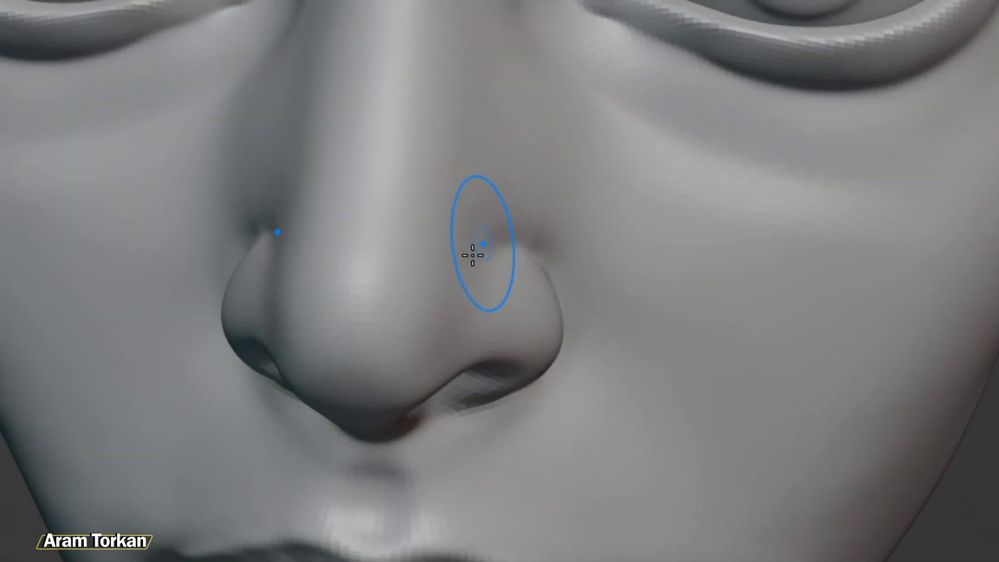
left_click_drag(476, 252, 479, 214, "alt")
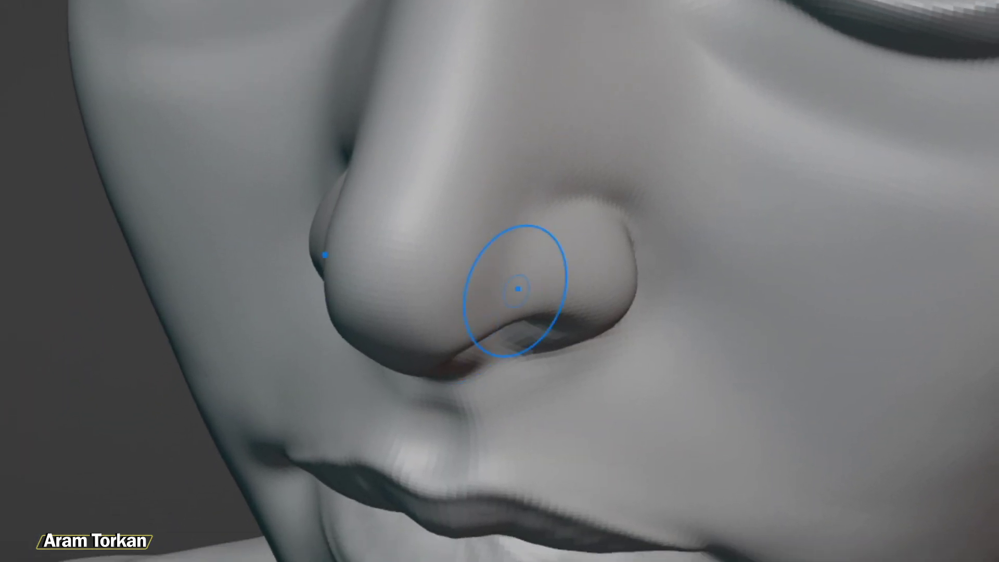
left_click_drag(490, 322, 508, 297, "alt")
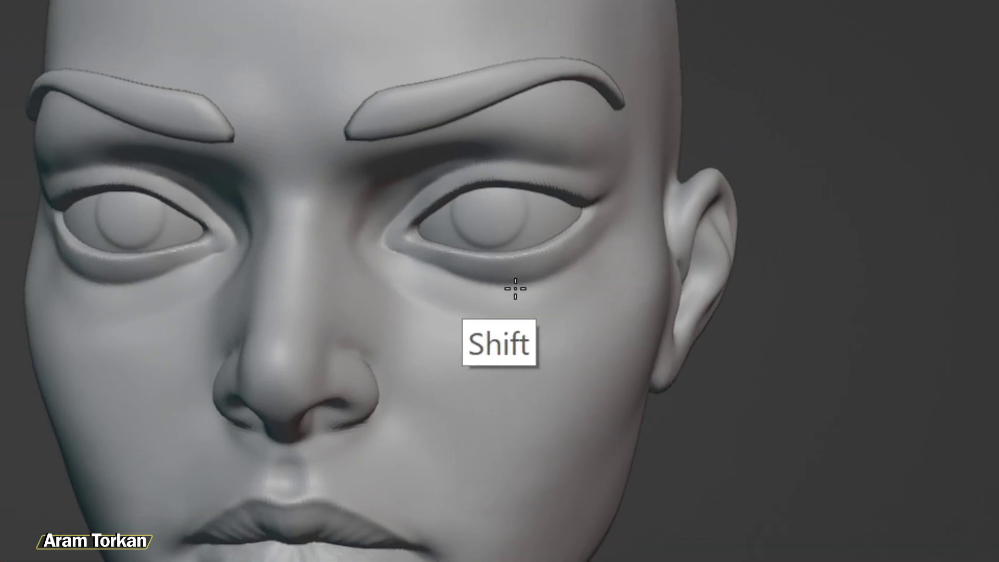
Carve the nostril openings deeper and smooth the underside and base of the nose.
middle_click_drag(494, 259, 482, 300, "shift")
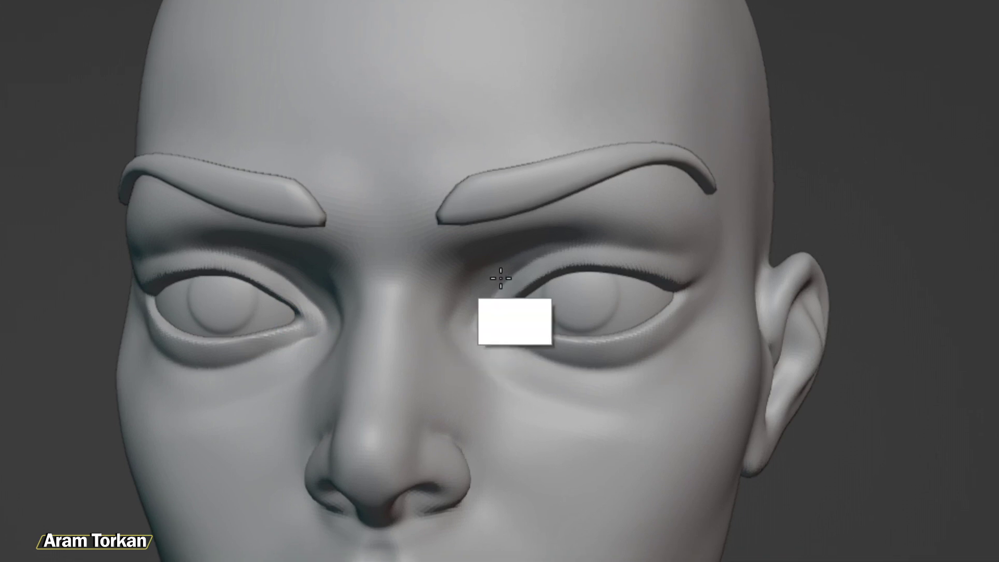
middle_click_drag(511, 264, 534, 301, "shift")
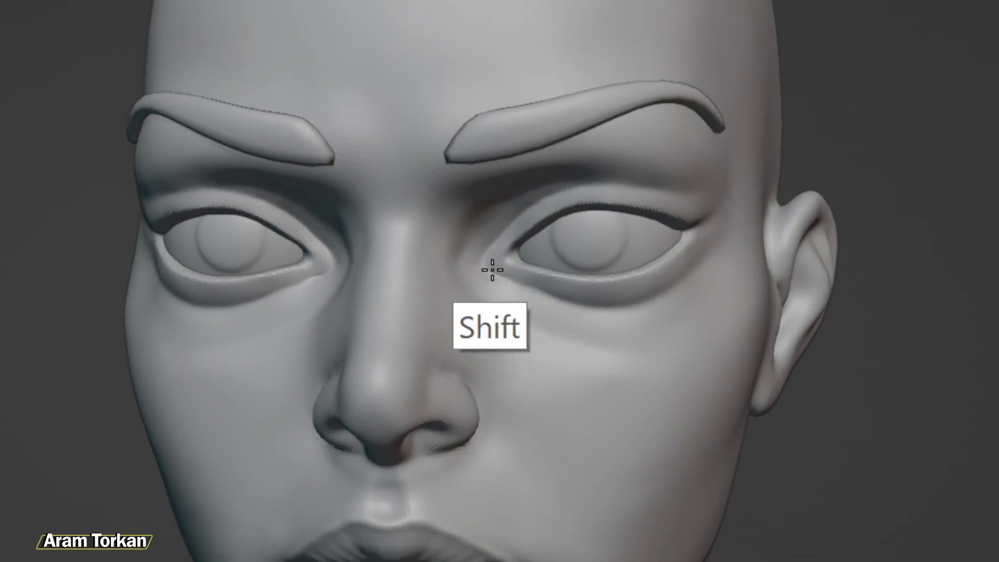
middle_click_drag(488, 267, 502, 279, "shift")
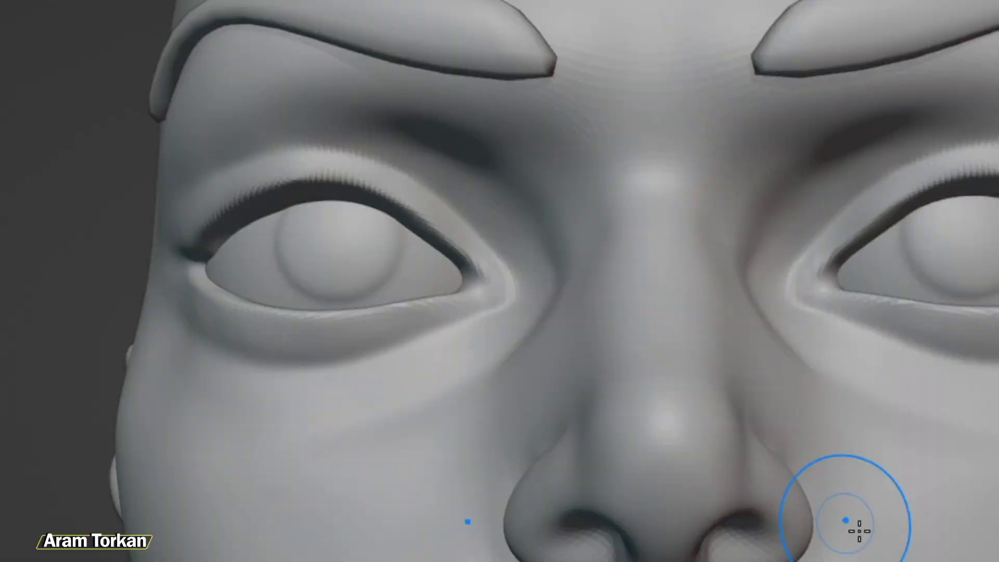
mouse_move(854, 526)
middle_mouse_down()
mouse_move(448, 267)
mouse_move(512, 292)
middle_mouse_up()
left_click_drag(466, 303, 549, 265, "alt")
mouse_move(510, 285)
left_mouse_down("shift")
mouse_move(533, 263)
mouse_move(477, 313)
left_mouse_up("shift")
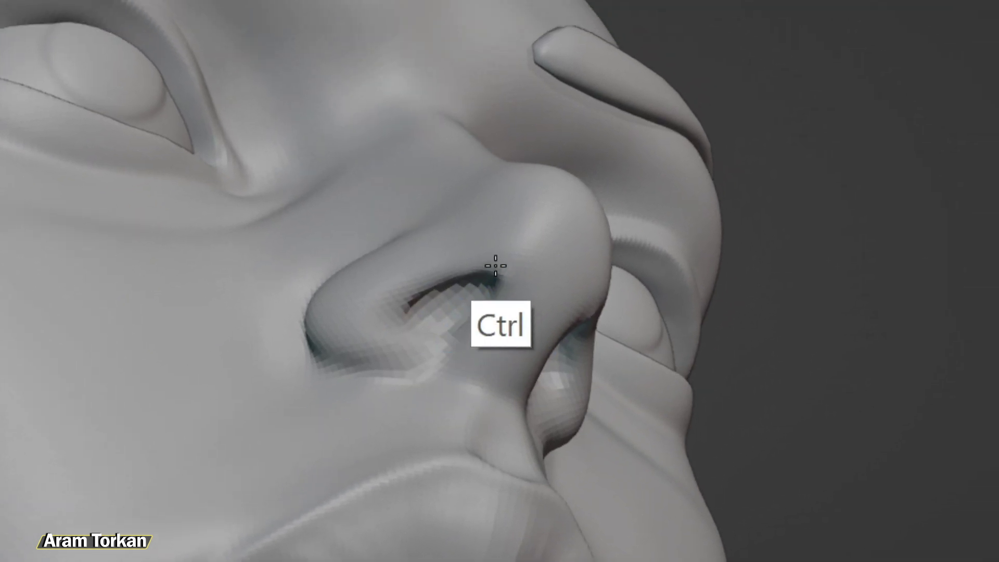
mouse_move(495, 266)
left_mouse_down("ctrl")
mouse_move(420, 340)
mouse_move(409, 332)
mouse_move(424, 355)
mouse_move(520, 271)
left_mouse_up("ctrl")
mouse_move(529, 278)
middle_mouse_down()
mouse_move(490, 296)
mouse_move(508, 234)
middle_mouse_up()
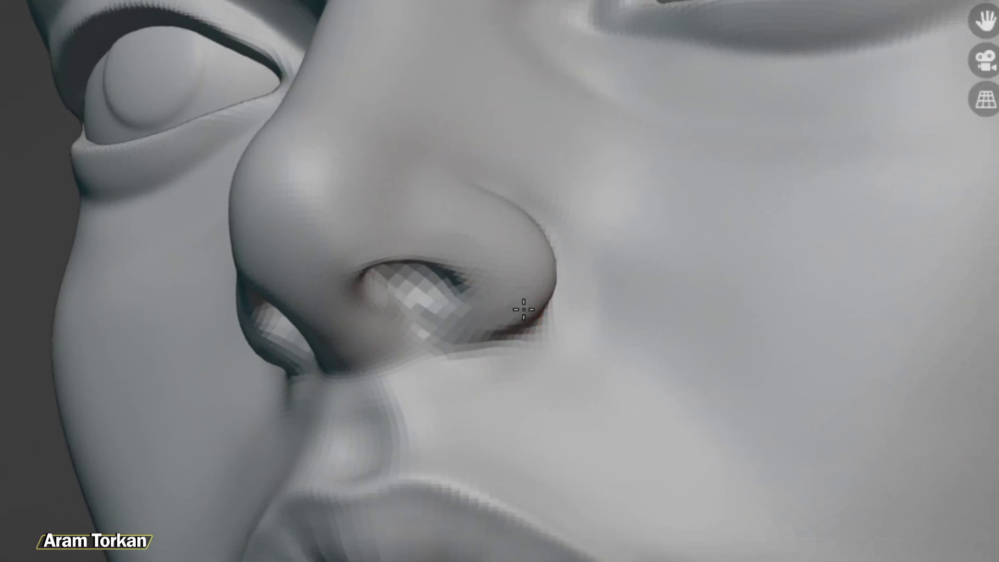
mouse_move(488, 268)
middle_mouse_down()
mouse_move(486, 230)
mouse_move(477, 278)
mouse_move(595, 281)
mouse_move(464, 288)
middle_mouse_up()
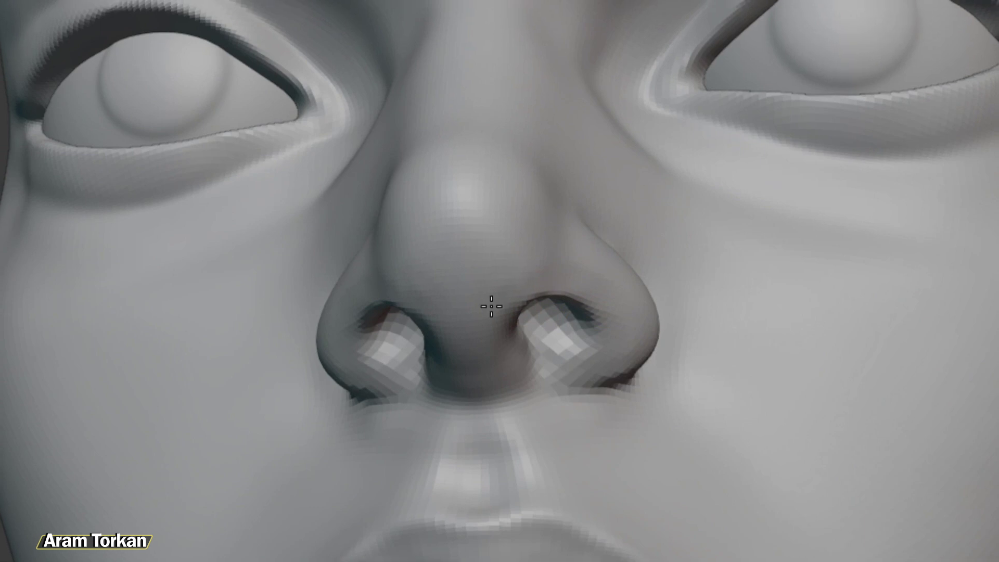
mouse_move(515, 256)
left_mouse_down()
mouse_move(473, 290)
mouse_move(507, 286)
mouse_move(513, 261)
mouse_move(485, 286)
mouse_move(433, 276)
left_mouse_up()
mouse_move(555, 317)
left_mouse_down("shift")
mouse_move(556, 308)
mouse_move(576, 333)
mouse_move(559, 336)
left_mouse_up("shift")
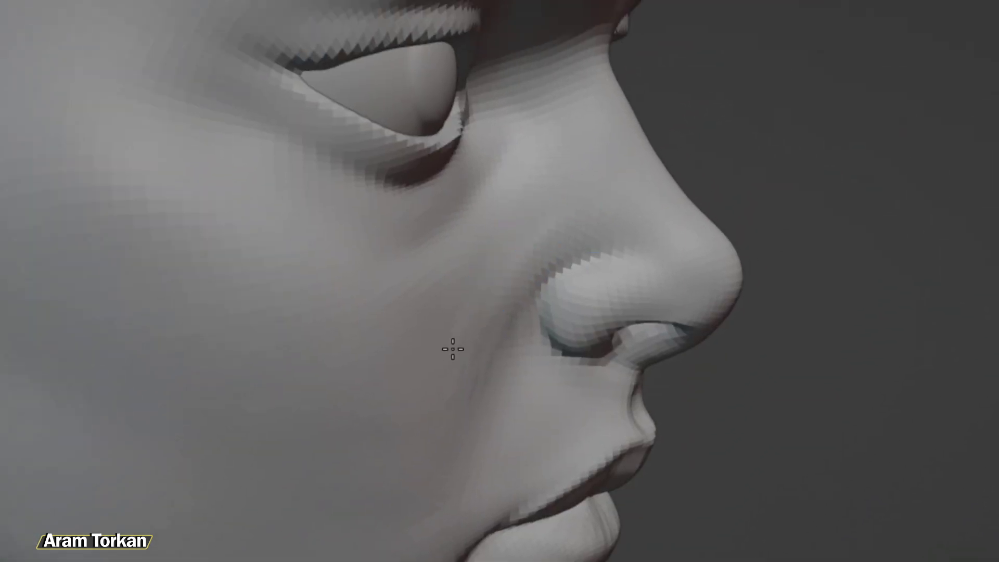
Sculpt and smooth the nasolabial folds running from the nostril wings down past the mouth corners.
mouse_move(542, 229)
left_mouse_down("shift")
mouse_move(522, 211)
mouse_move(483, 314)
mouse_move(507, 334)
mouse_move(497, 313)
left_mouse_up("shift")
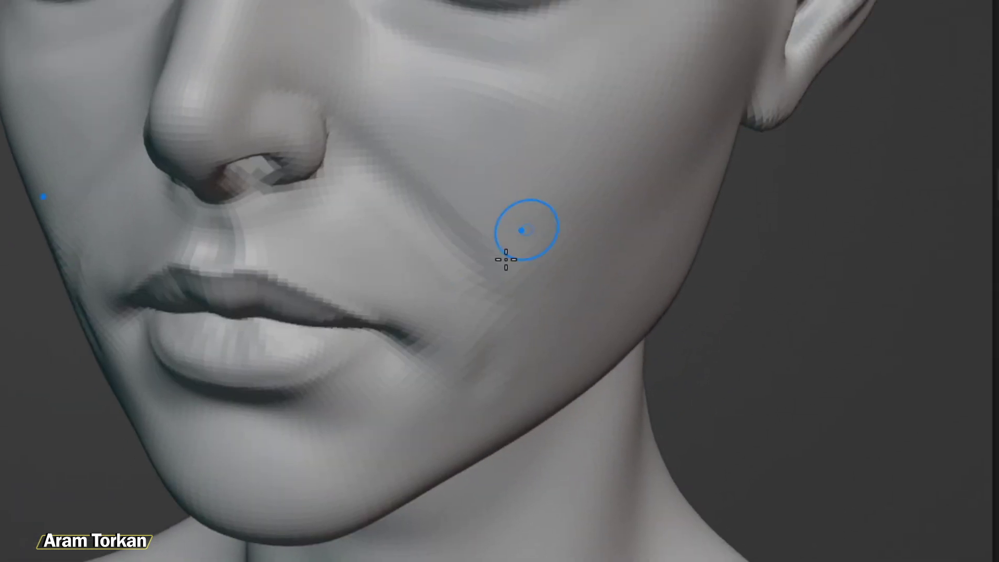
mouse_move(506, 259)
left_mouse_down("shift")
mouse_move(470, 330)
mouse_move(453, 339)
mouse_move(534, 219)
mouse_move(539, 155)
mouse_move(512, 235)
left_mouse_up("shift")
left_click_drag(562, 272, 555, 234, "shift")
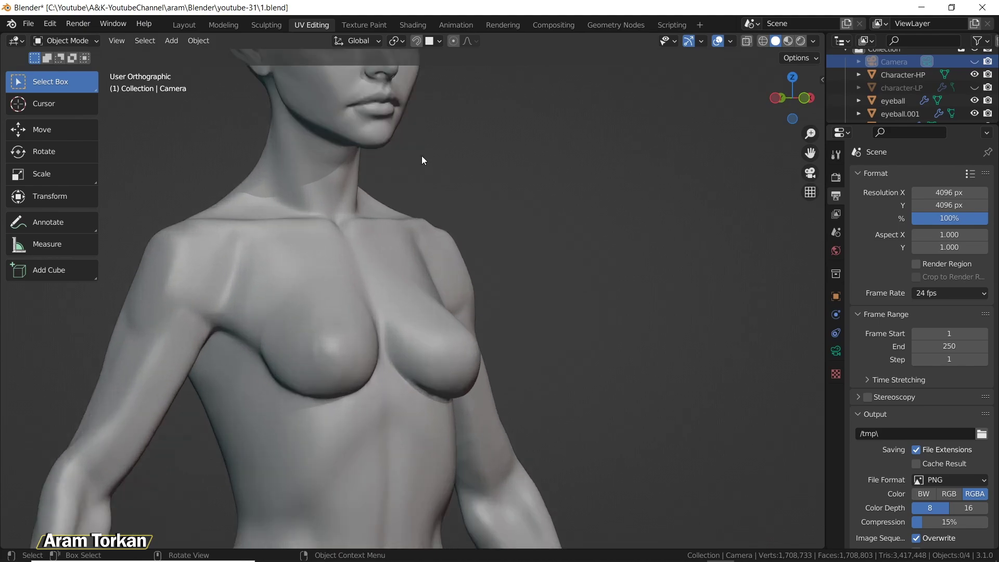
Compare the mesh density of Character-HP in Edit Mode with the sculpted character-LP and its Multires wireframe.
middle_click_drag(421, 155, 538, 387)
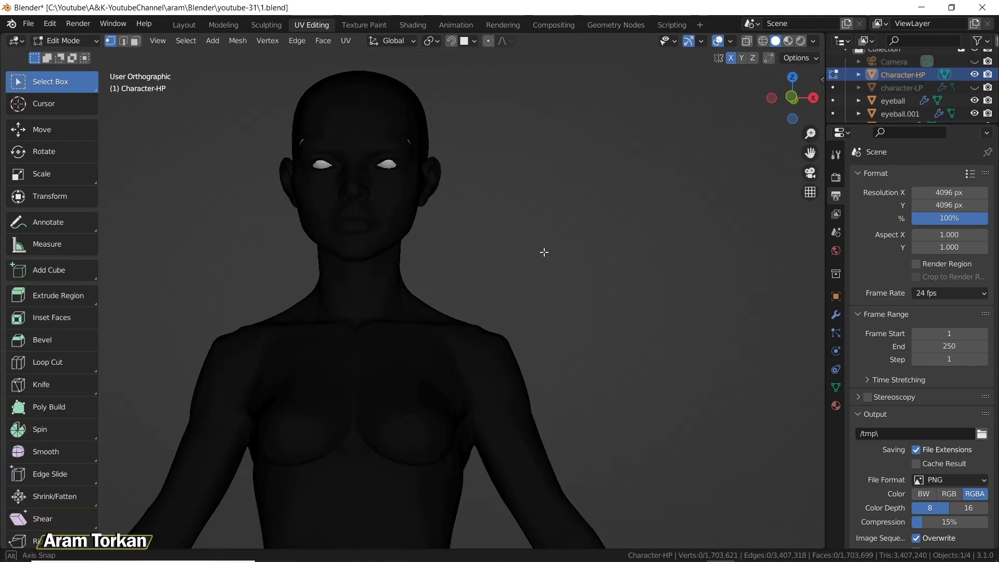
middle_click_drag(544, 252, 606, 252)
scroll(395, 170, "up", 7)
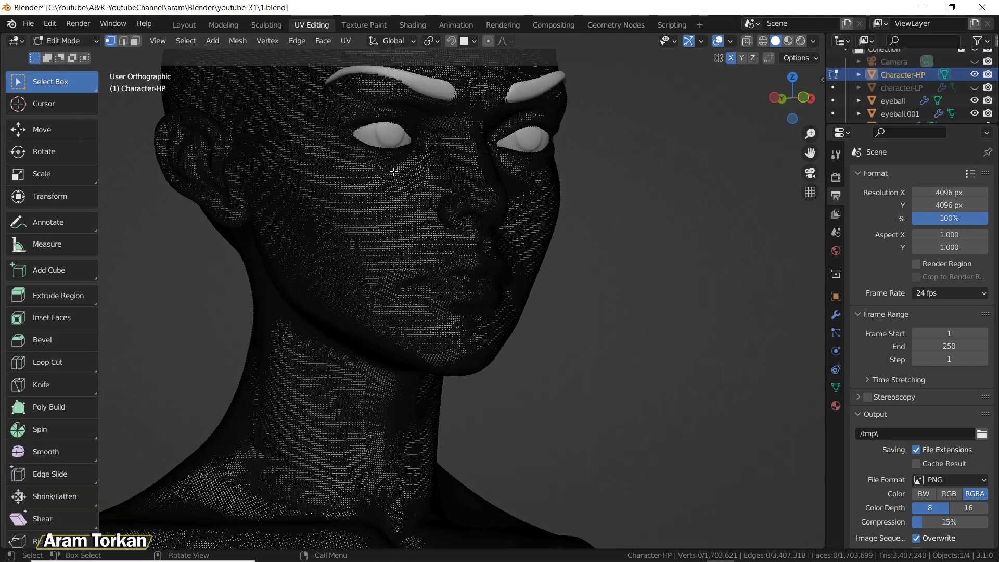
middle_click_drag(676, 223, 673, 330, "shift")
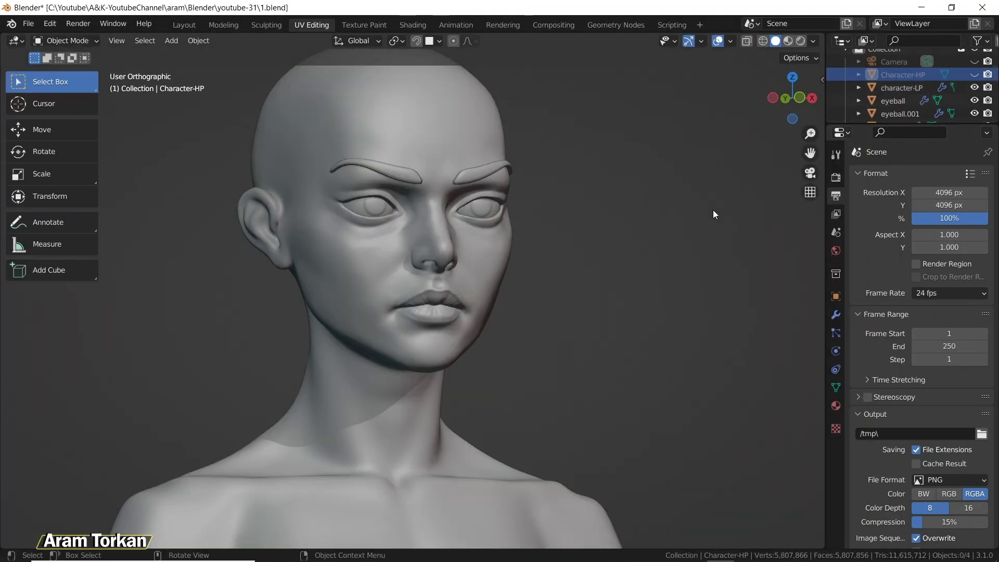
mouse_move(714, 213)
middle_mouse_down()
mouse_move(676, 231)
mouse_move(626, 229)
mouse_move(718, 225)
middle_mouse_up()
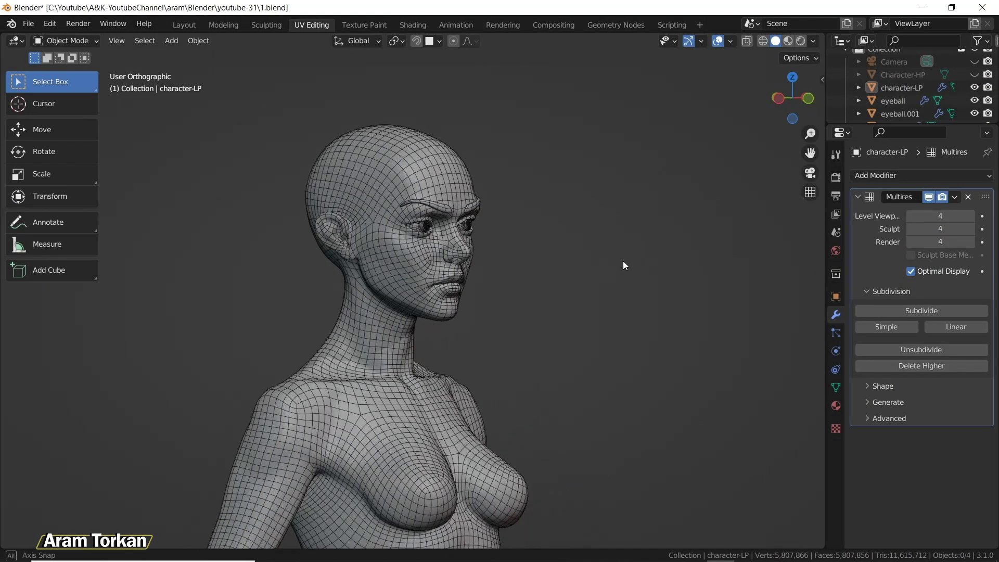
Examine the Multires wireframe of character-LP up close on the face and down along the body.
scroll(517, 132, "up", 5)
scroll(601, 130, "up", 3)
middle_click_drag(635, 255, 640, 317)
scroll(692, 352, "down", 7)
middle_click_drag(692, 359, 703, 197, "shift")
mouse_move(648, 407)
middle_mouse_down("shift")
mouse_move(671, 161)
mouse_move(660, 251)
mouse_move(725, 260)
mouse_move(649, 508)
mouse_move(696, 461)
mouse_move(642, 363)
middle_mouse_up("shift")
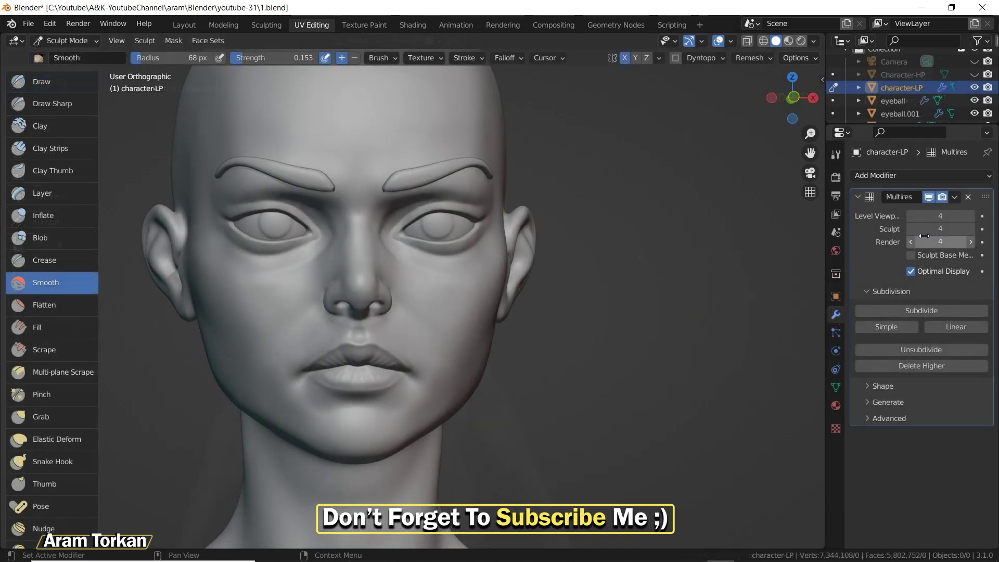
Step the Multires sculpt level of character-LP down past 1 to examine the face and body at coarser resolutions.
left_click(911, 229)
left_click(911, 229)
left_click(911, 229)
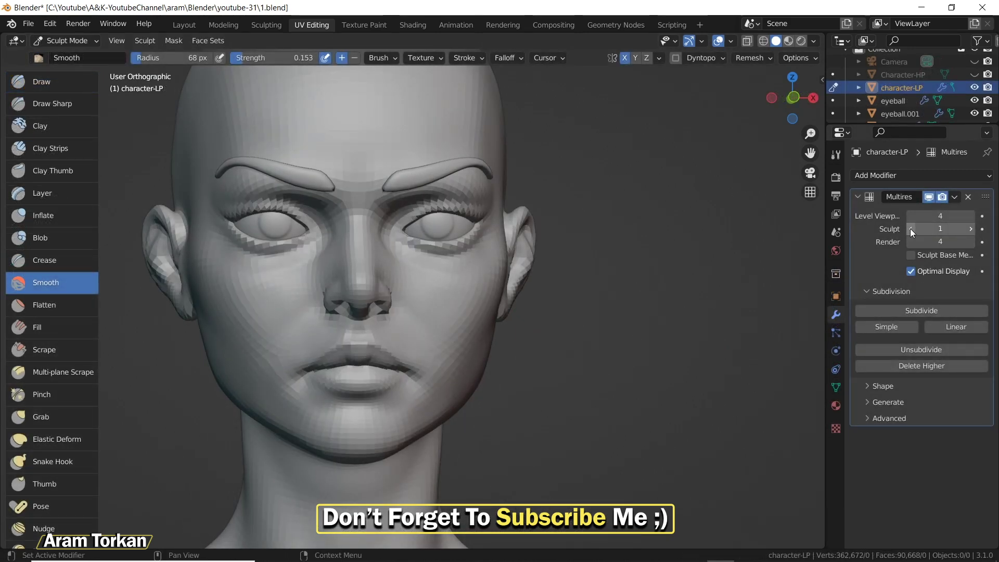
left_click(911, 229)
scroll(429, 309, "down", 2)
middle_click_drag(611, 318, 641, 315)
Raise the Multires sculpt level through 1, 2 and 3 to 4, examining the neck, face and lips along the way.
left_click(971, 229)
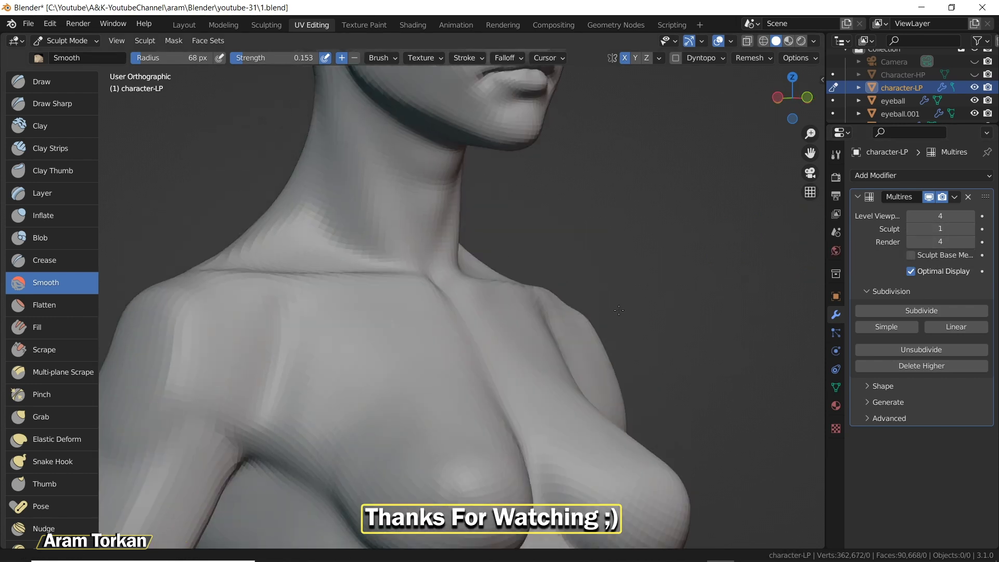
middle_click_drag(619, 311, 648, 377, "shift")
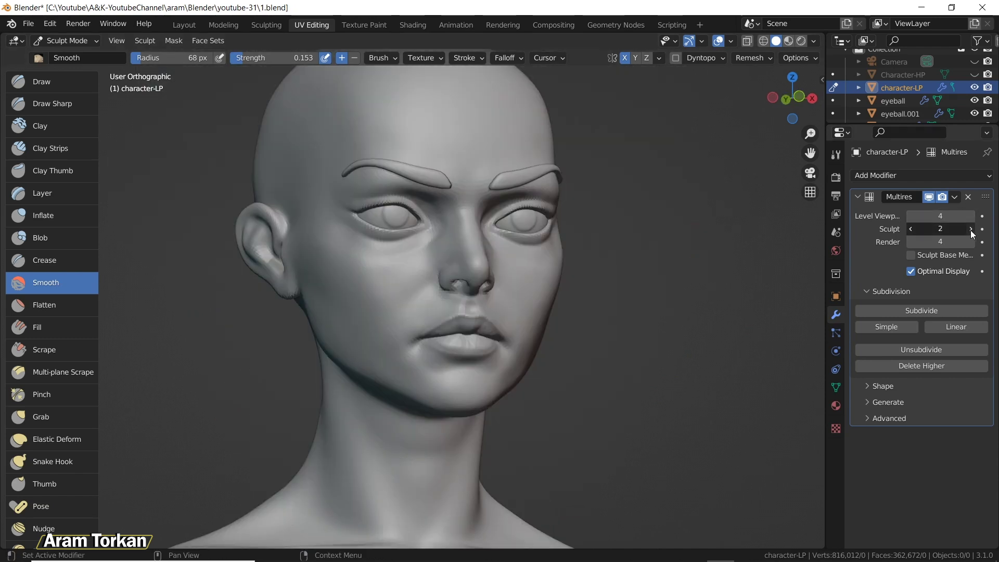
left_click(971, 229)
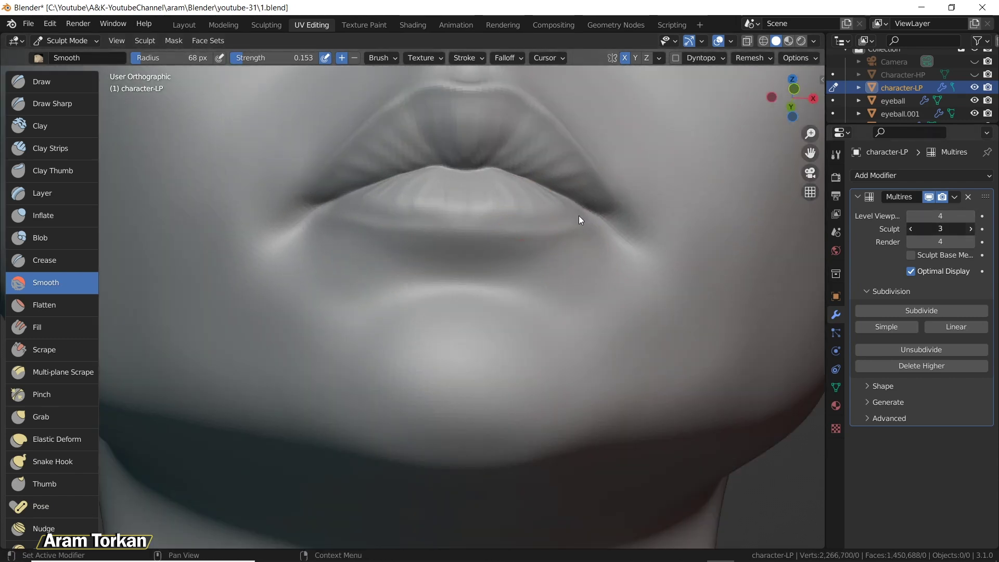
middle_click_drag(580, 218, 597, 283)
scroll(595, 257, "down", 8)
scroll(647, 305, "down", 2)
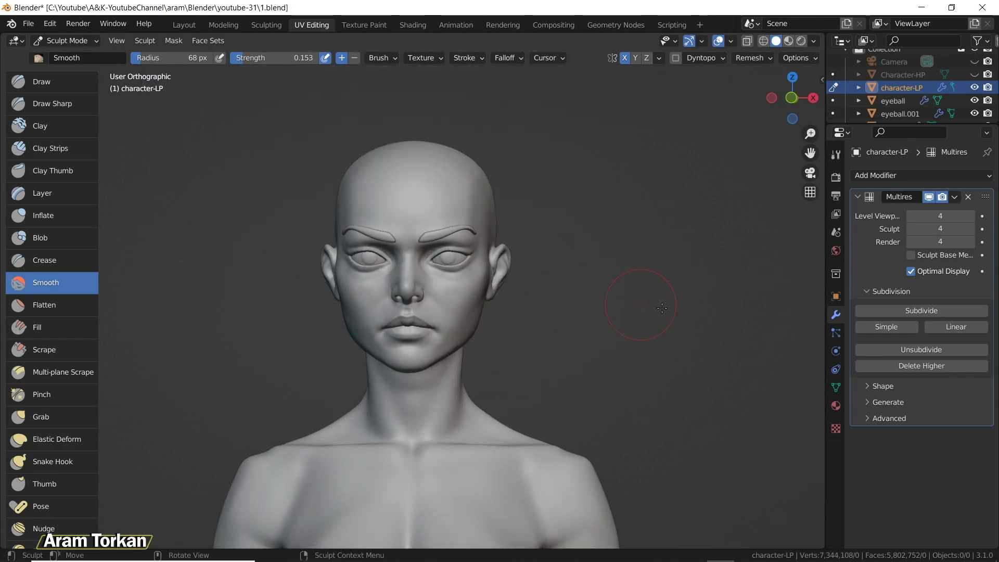